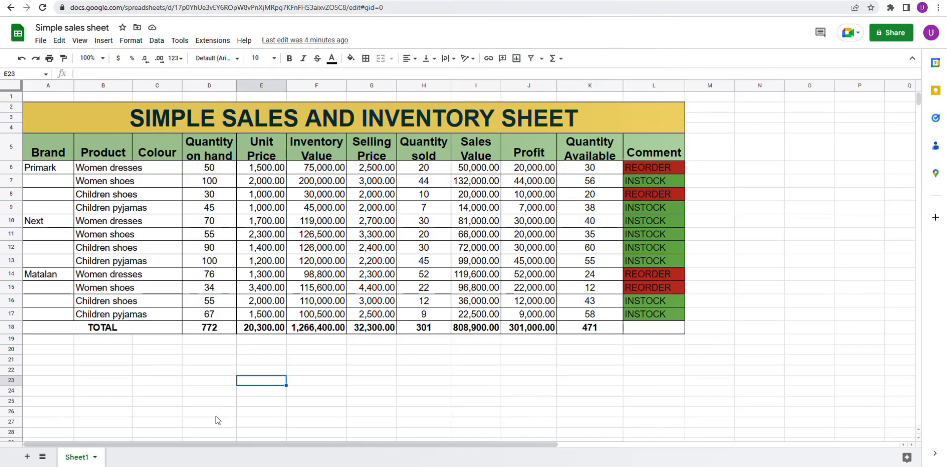
Step: Add a new sheet to the workbook and merge the range A2:L4 into one cell
click(27, 457)
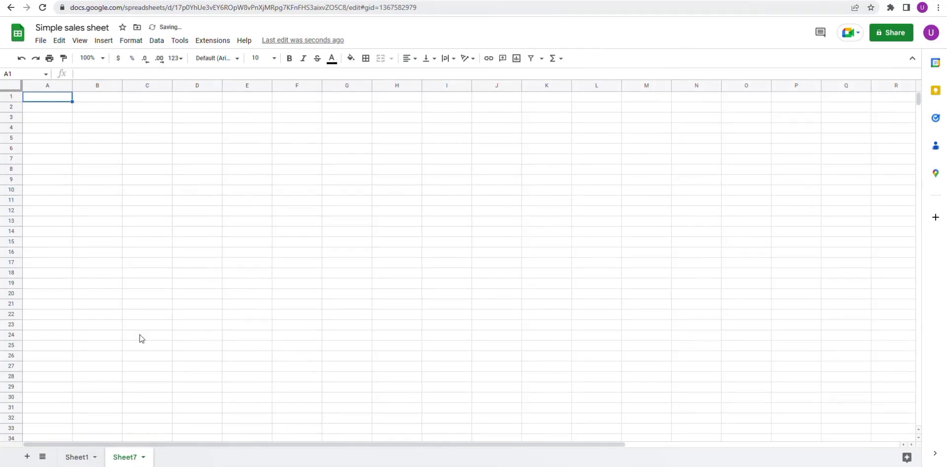
drag(42, 107, 246, 96)
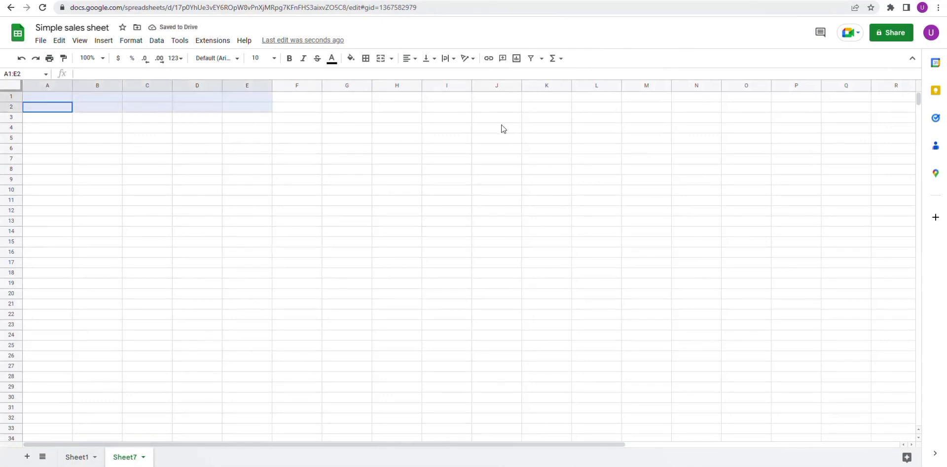
drag(503, 129, 598, 132)
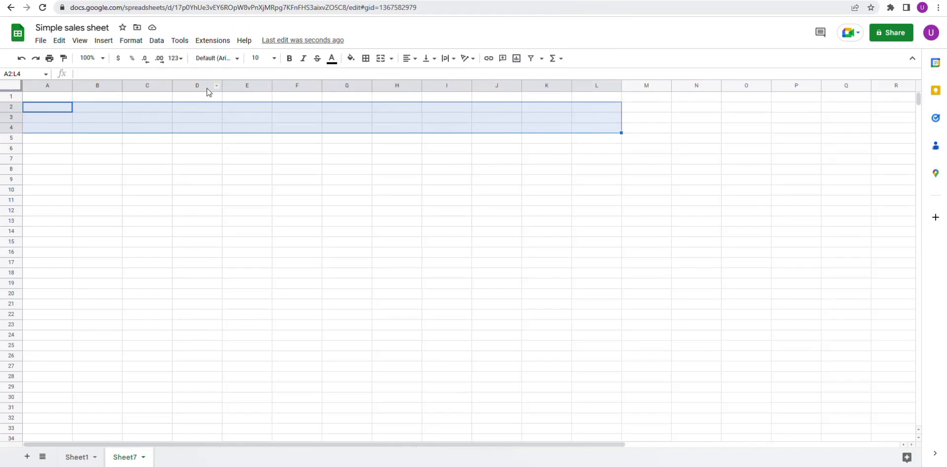
click(380, 59)
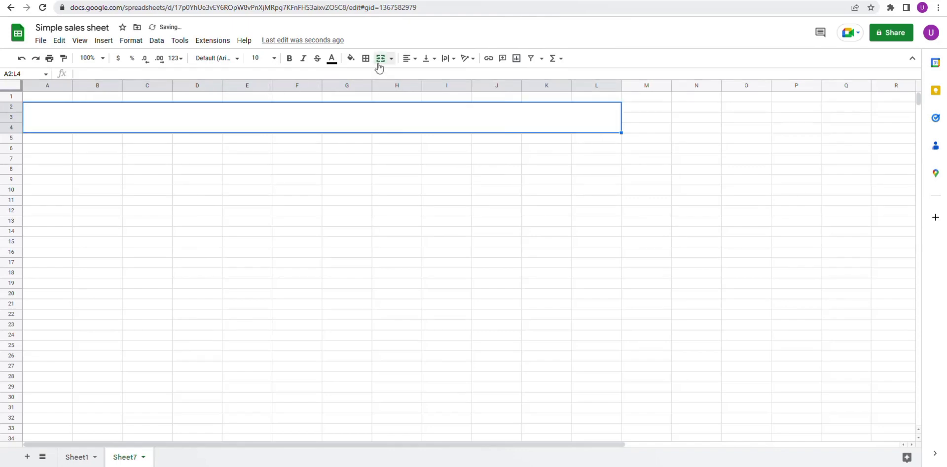
Step: Copy the title banner "SIMPLE SALES AND INVENTORY SHEET" from Sheet1 and paste it into the merged range A2:L4 of Sheet7
click(81, 457)
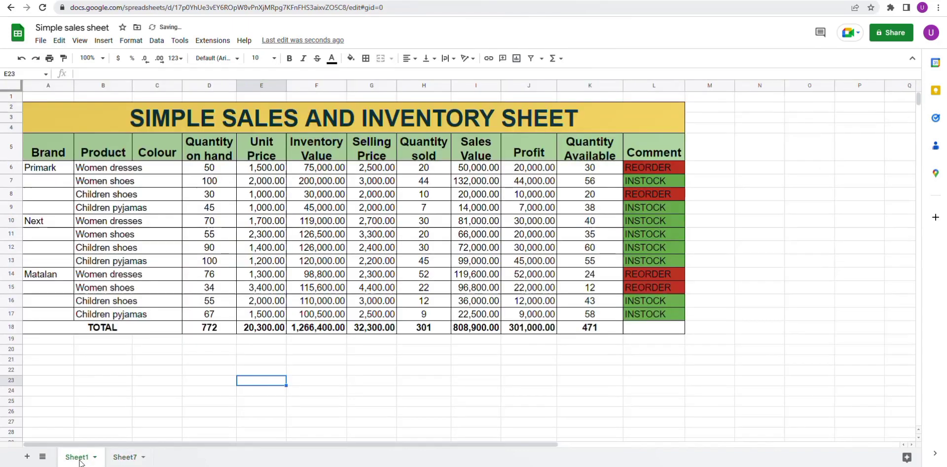
click(169, 117)
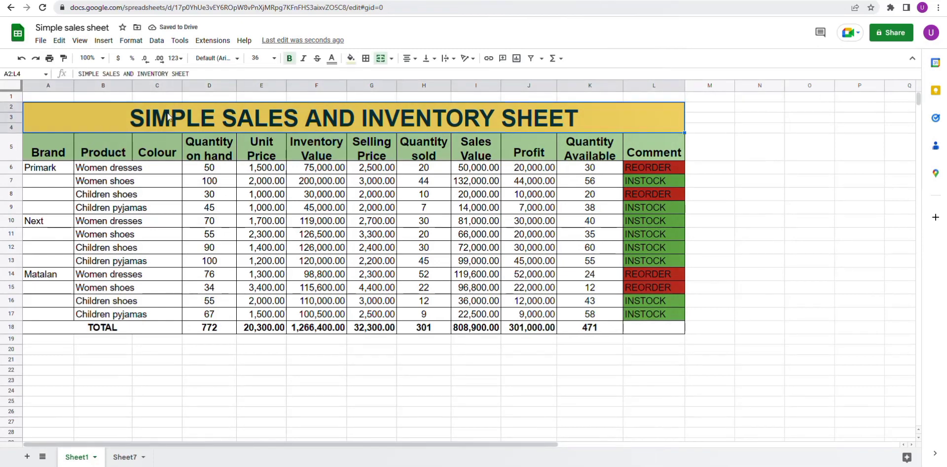
right_click(168, 114)
click(210, 140)
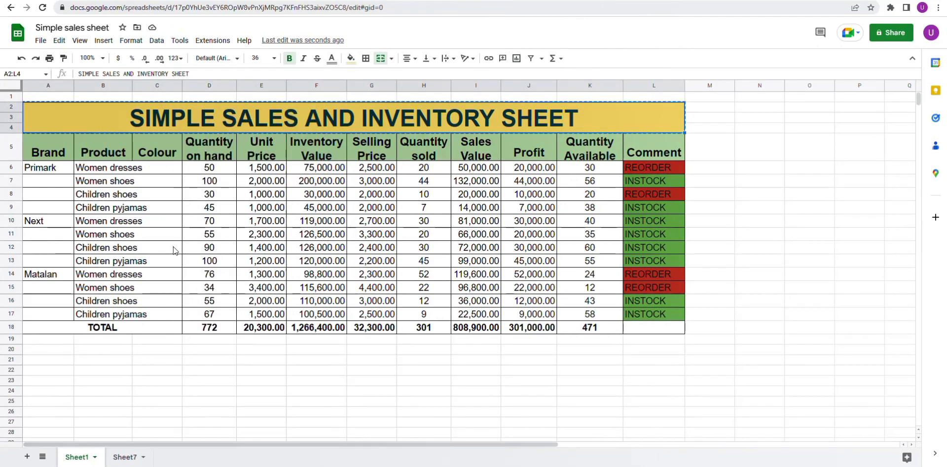
click(127, 458)
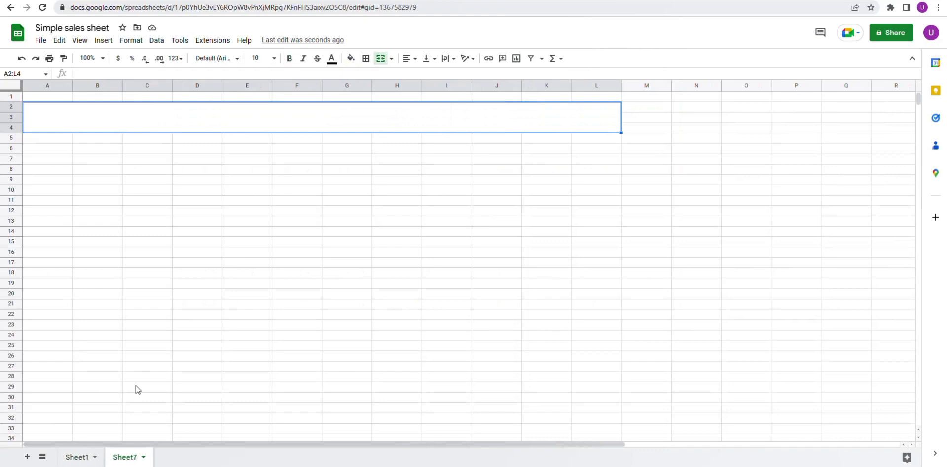
right_click(232, 126)
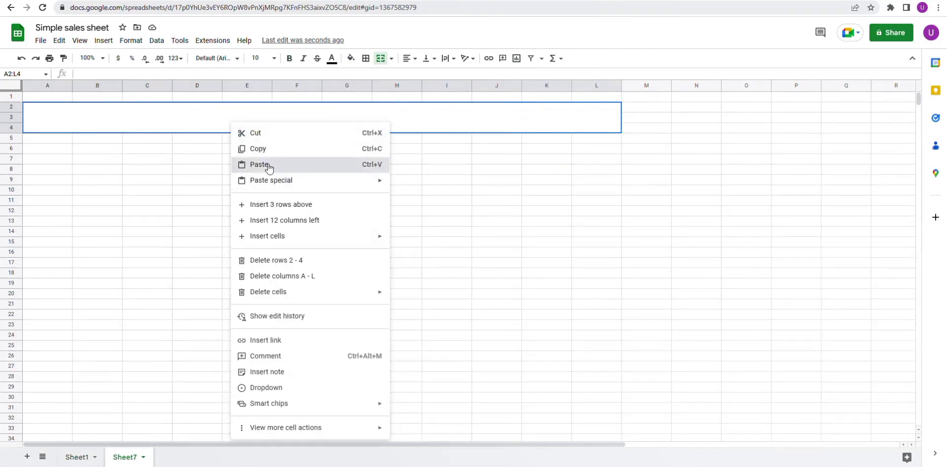
click(269, 167)
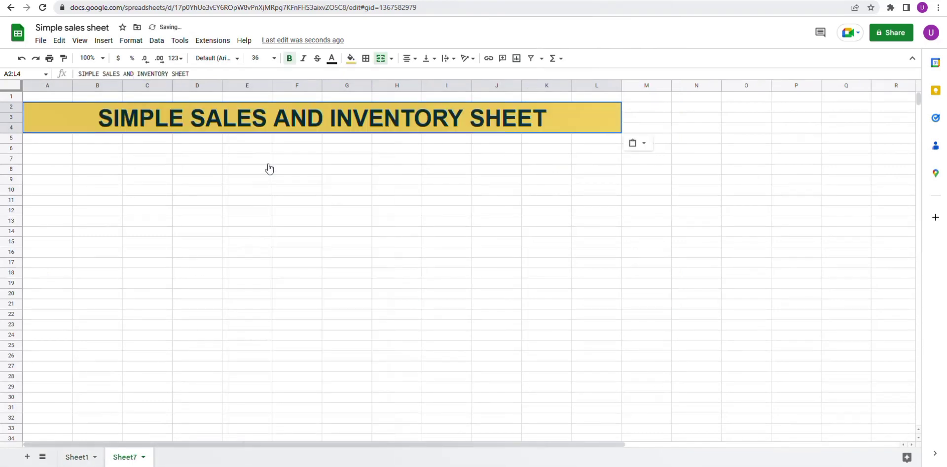
click(350, 59)
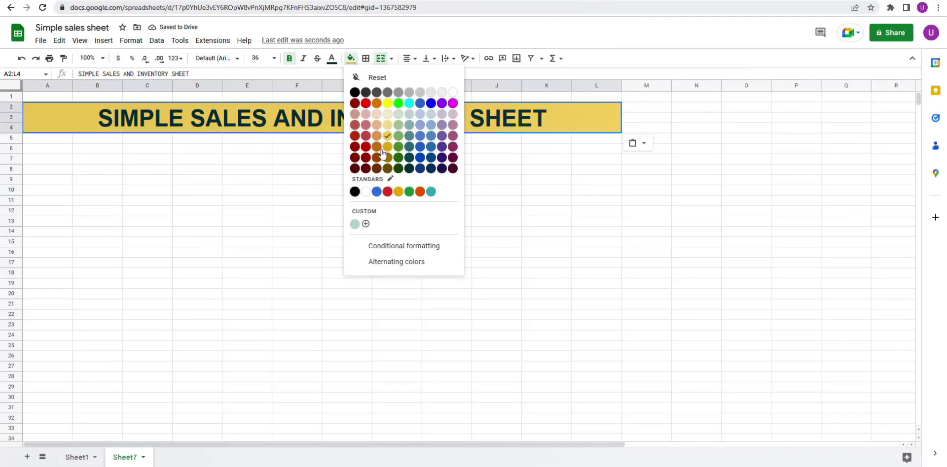
click(330, 62)
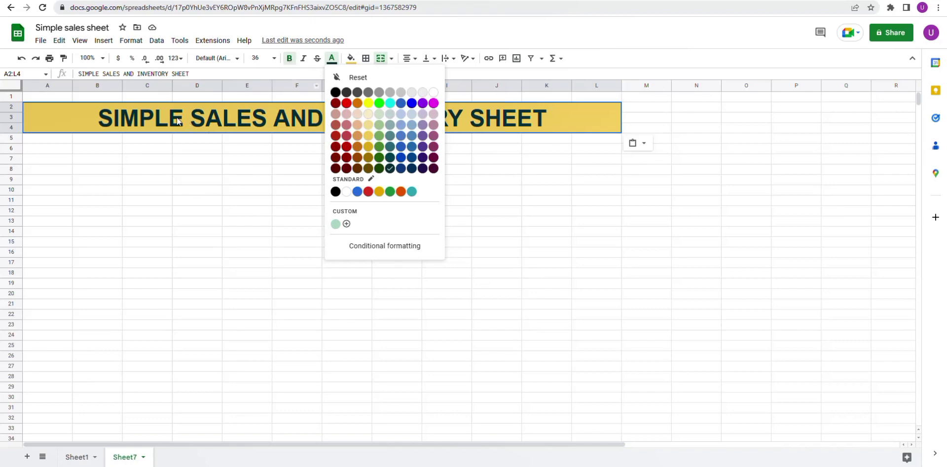
Step: Copy the header row A5:L5 from Sheet1 into Sheet7 starting at A5, and widen all of that sheet's columns equally
click(74, 458)
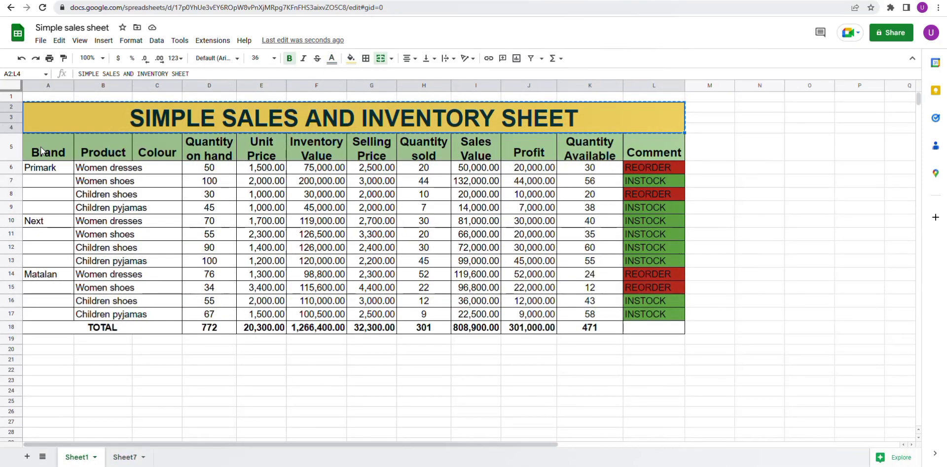
drag(42, 151, 676, 156)
key(ctrl+c)
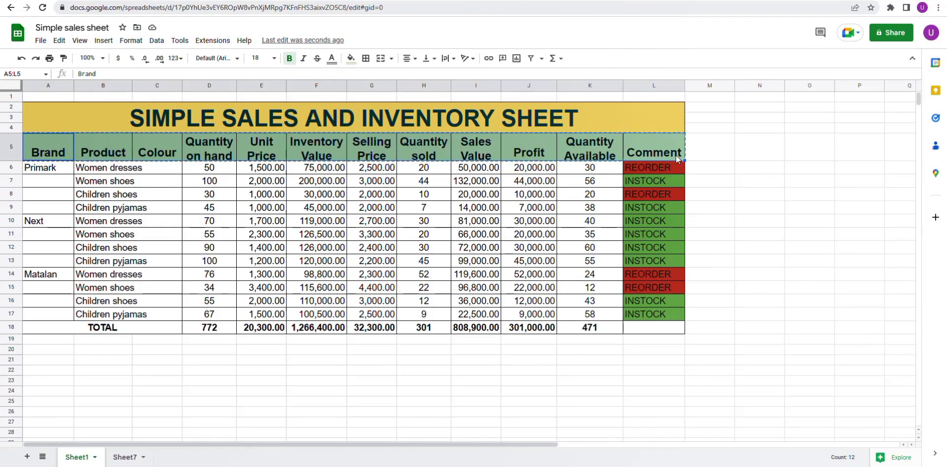
click(125, 457)
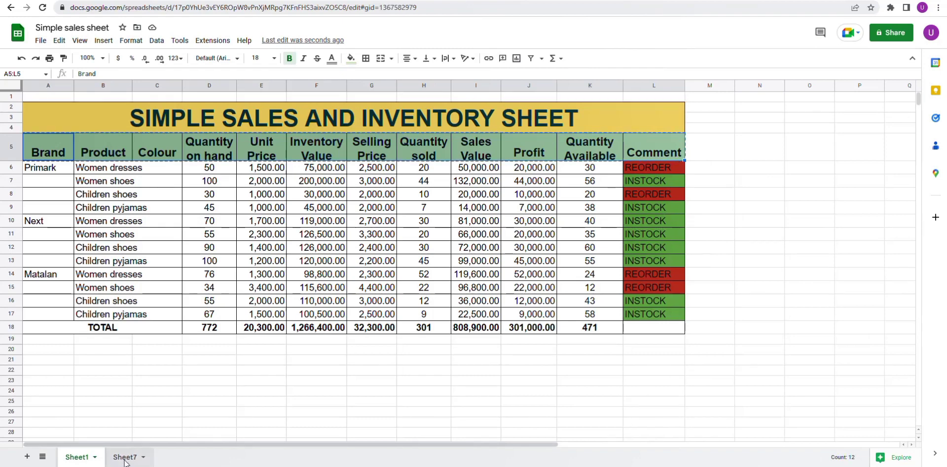
click(54, 139)
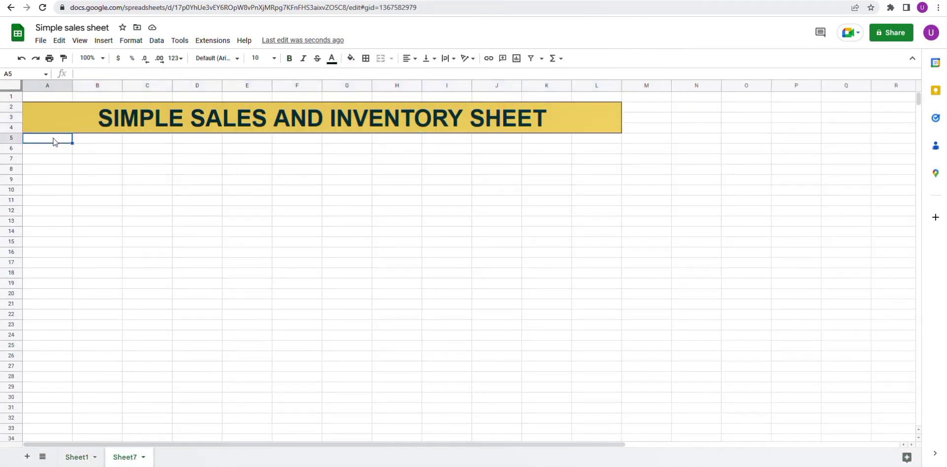
key(ctrl+v)
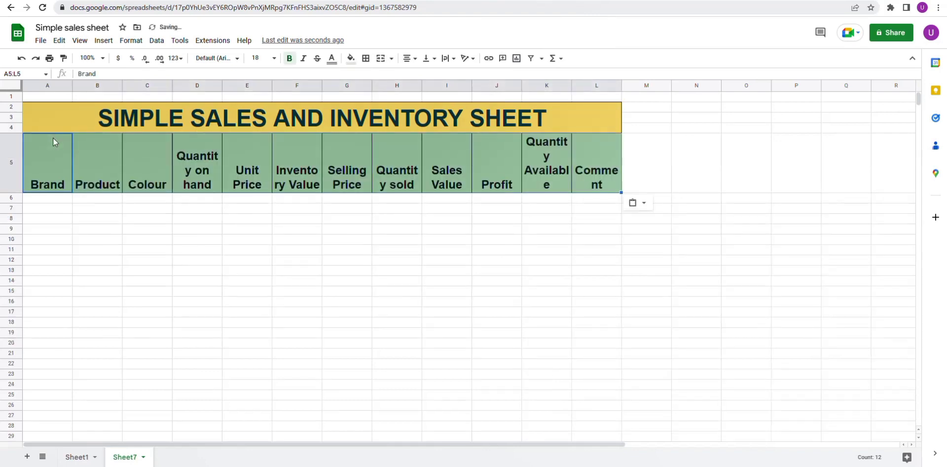
click(7, 88)
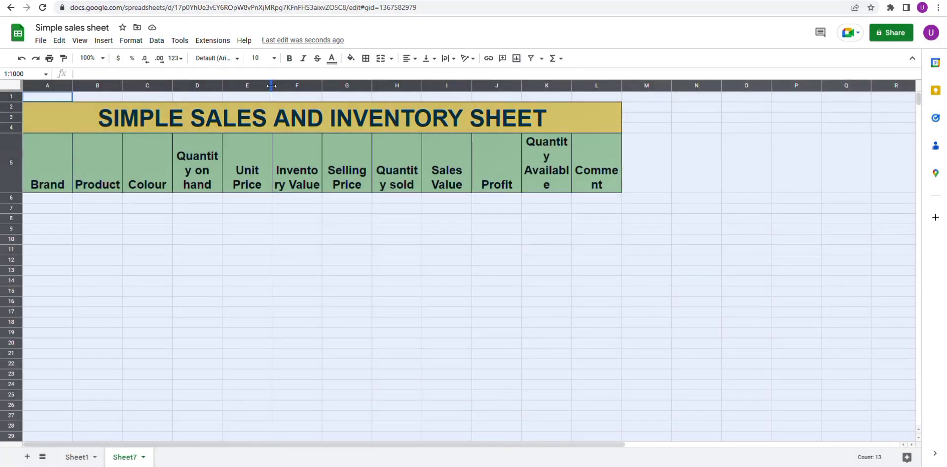
drag(271, 86, 290, 85)
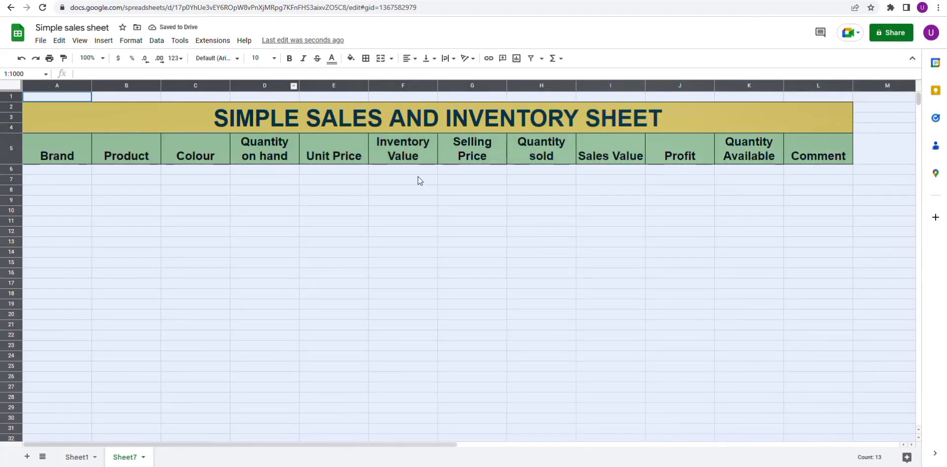
Step: Copy the product data A6:H18 from Sheet1 into Sheet7 starting at A6, and widen the Product column to fit its entries
click(77, 457)
click(81, 403)
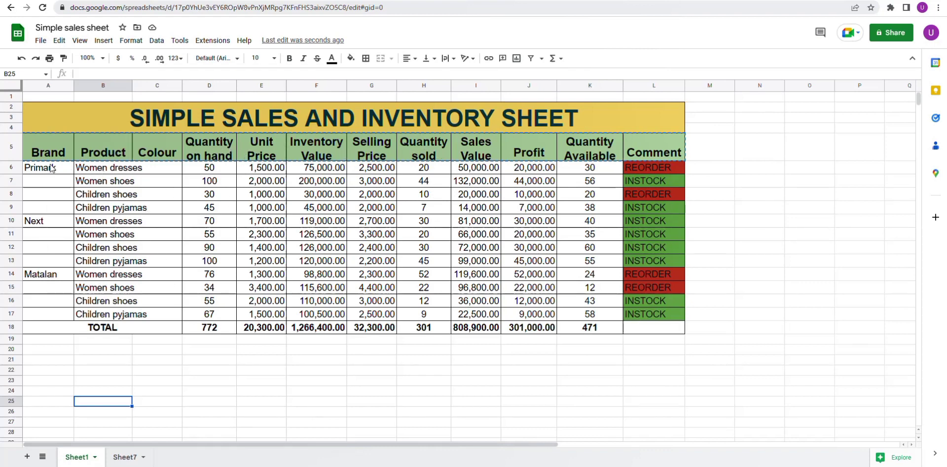
drag(54, 167, 441, 333)
key(ctrl+c)
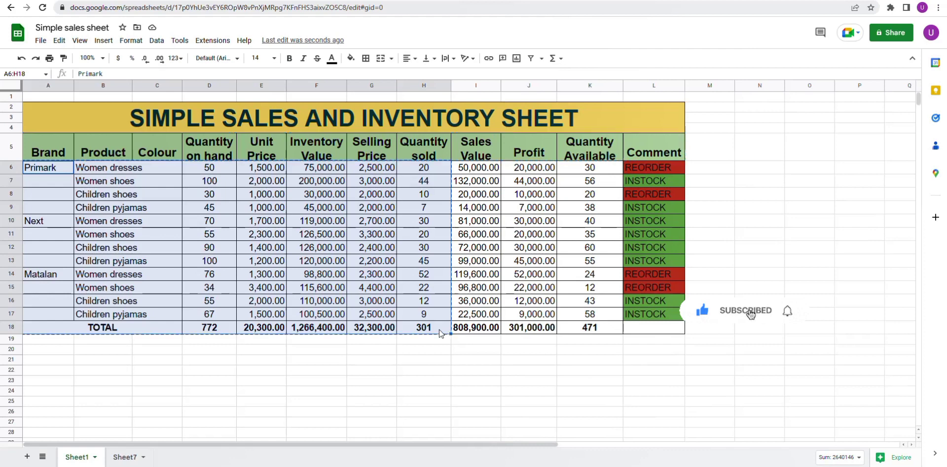
click(125, 457)
click(69, 174)
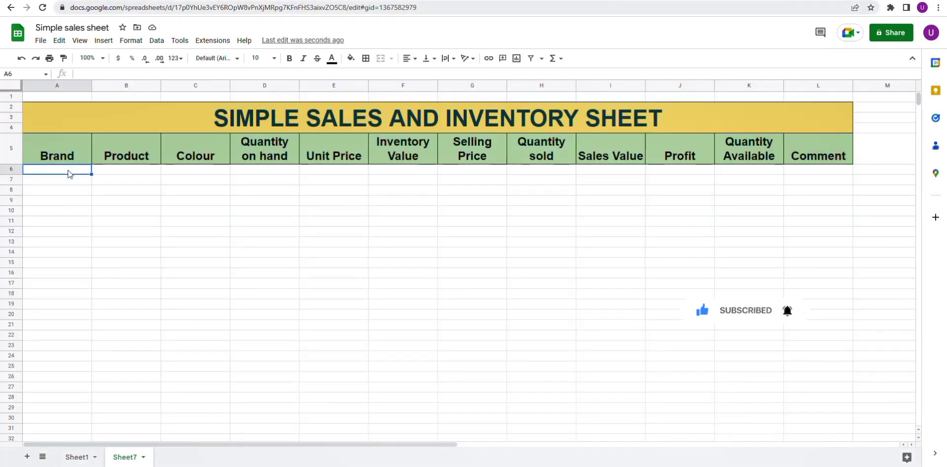
key(ctrl+v)
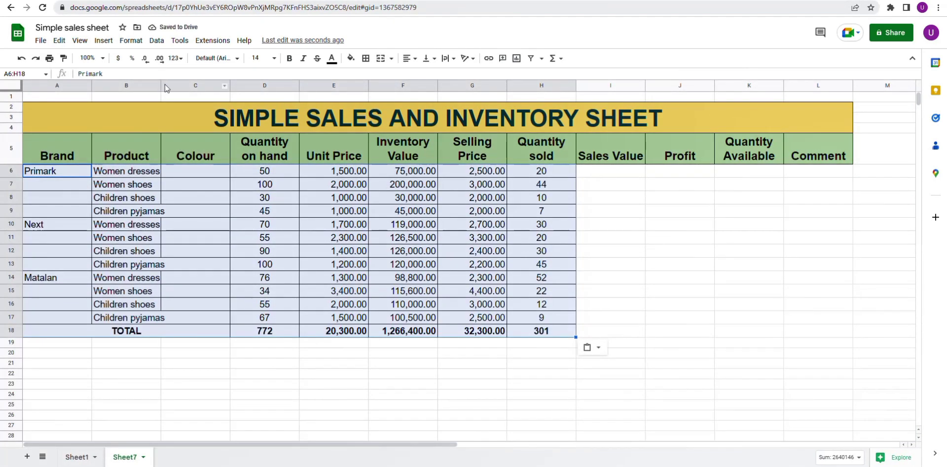
drag(160, 85, 168, 84)
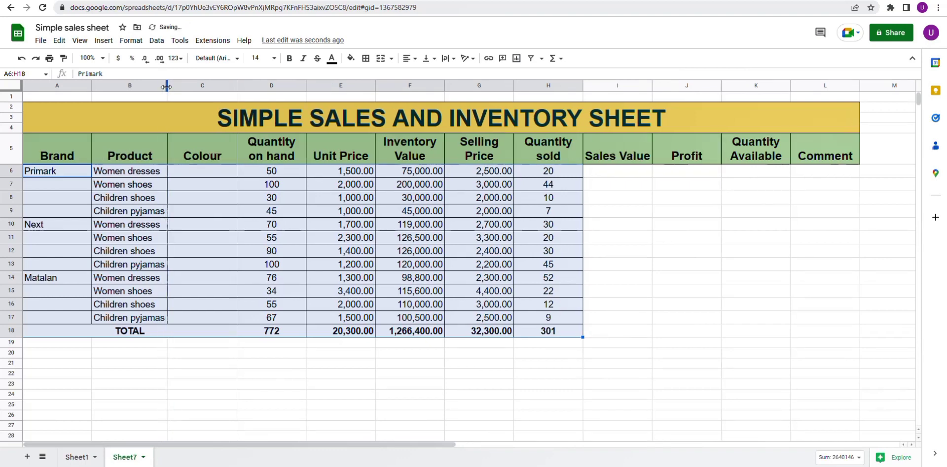
Step: Examine the available column operations for the Colour column and the row operations for row 7
click(200, 197)
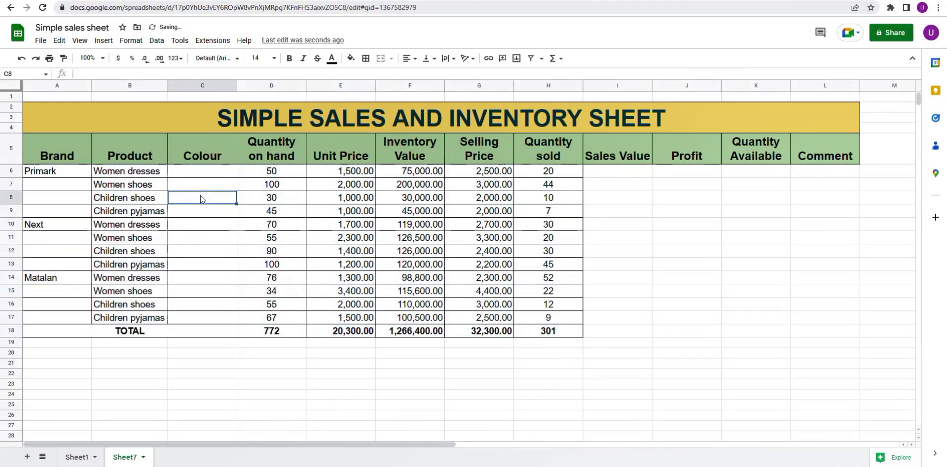
click(216, 173)
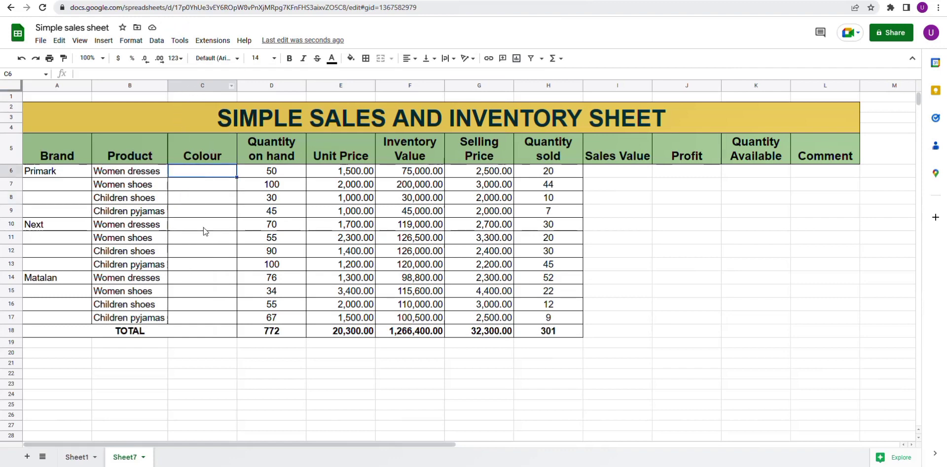
click(229, 88)
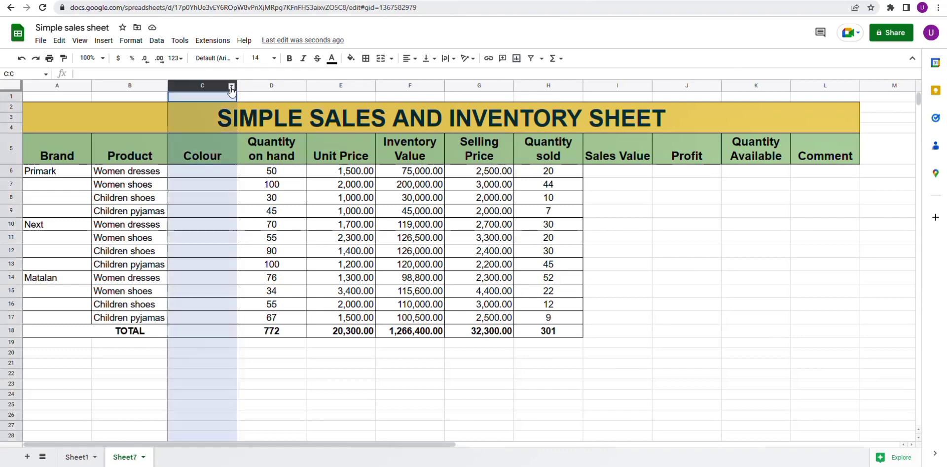
click(230, 87)
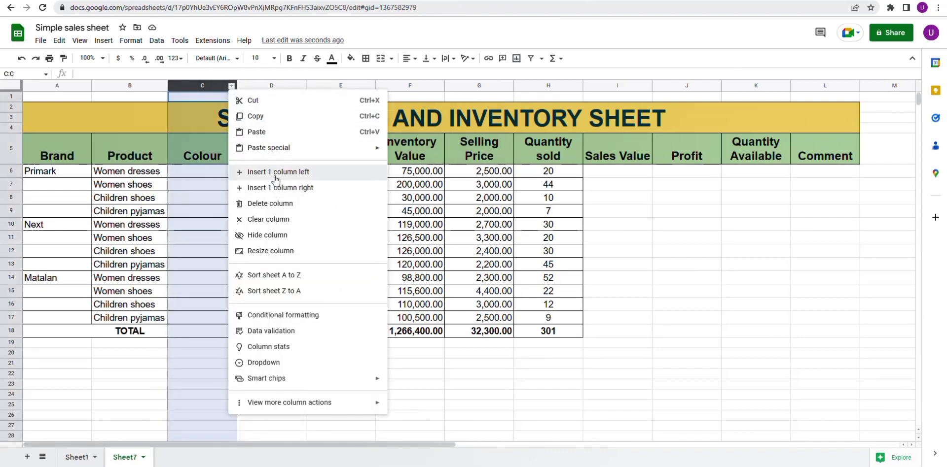
click(126, 366)
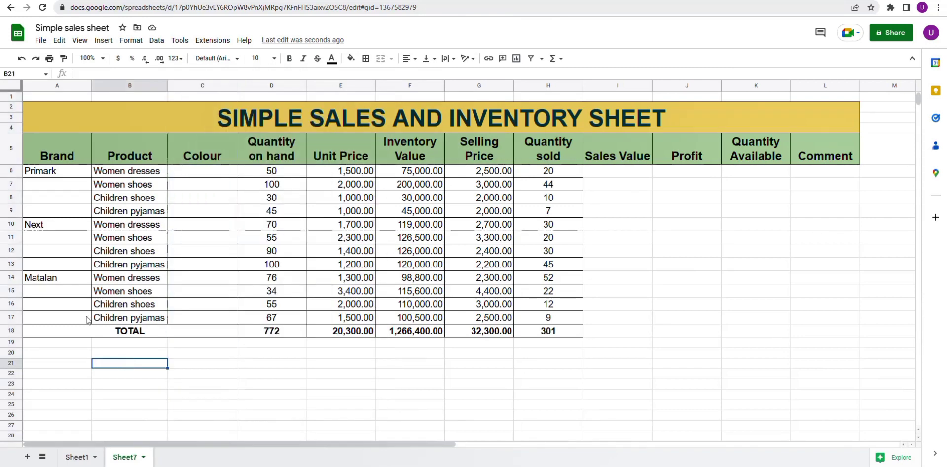
click(12, 184)
right_click(12, 184)
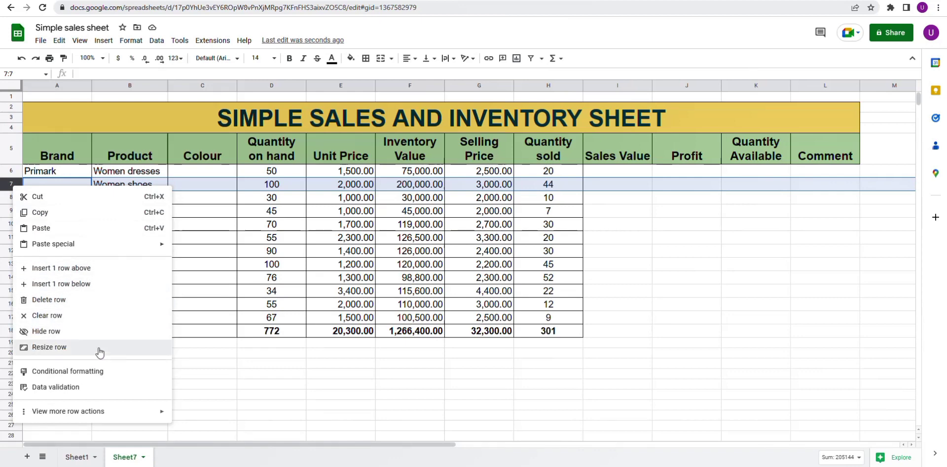
click(323, 357)
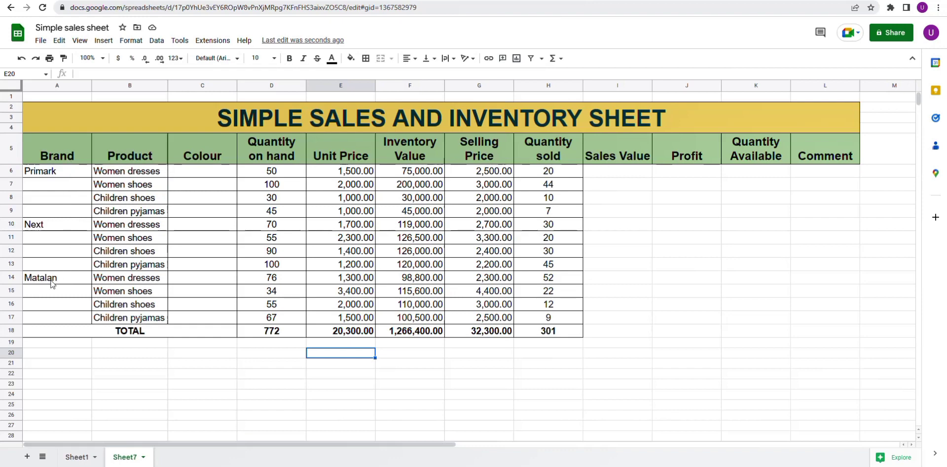
Step: Retype the final letter of the "Brand" heading in cell A5
double_click(76, 153)
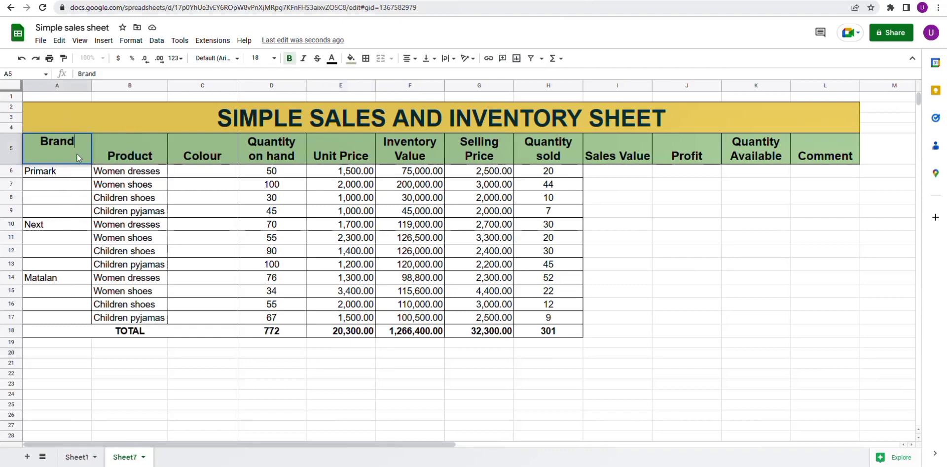
key(BackSpace)
text(d)
click(66, 200)
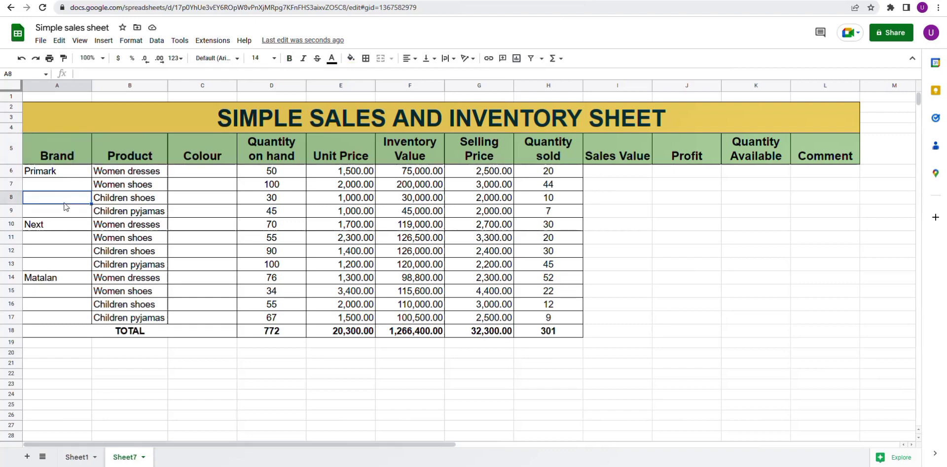
click(65, 175)
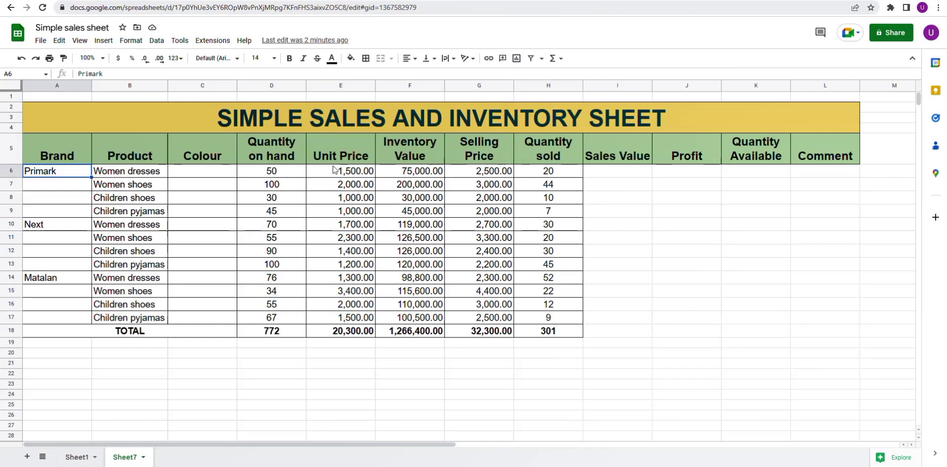
click(490, 174)
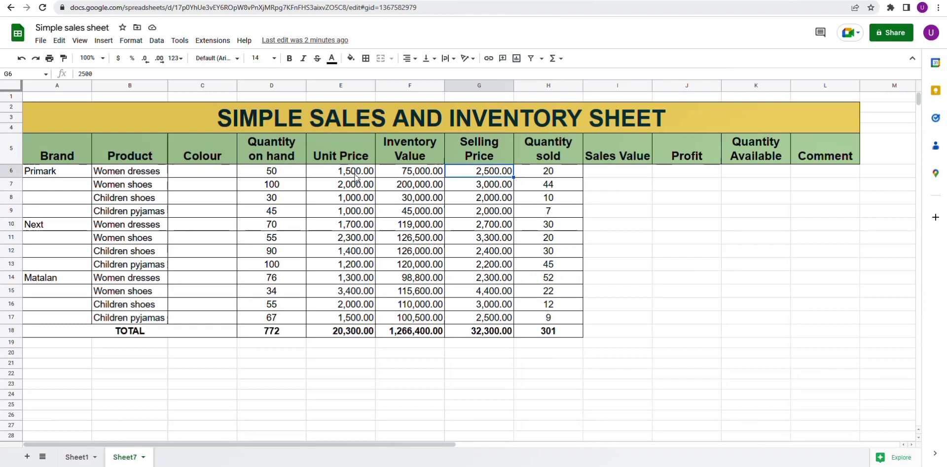
Step: Calculate the first Sales Value in I6 with =G6*H6 and fill the formula down to I17
click(627, 175)
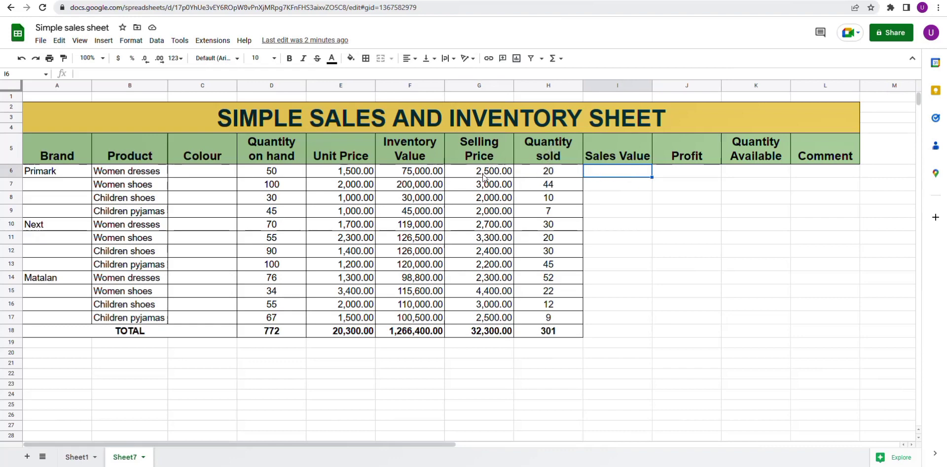
text(=)
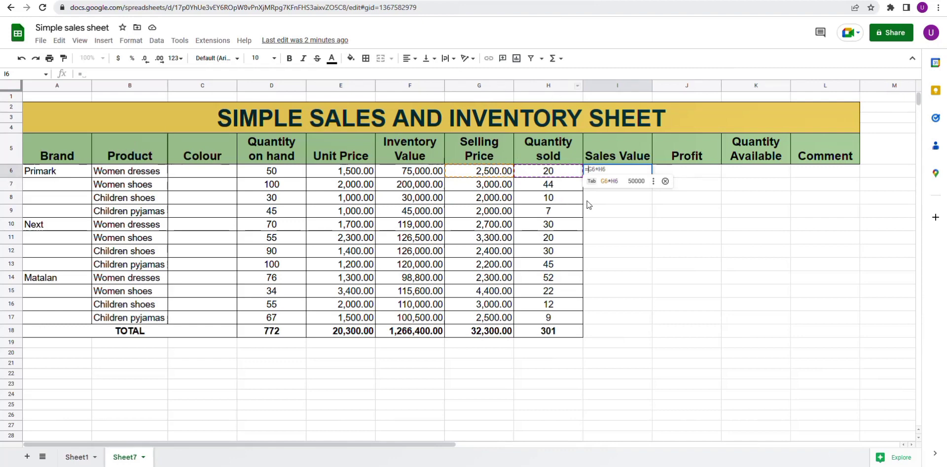
key(Tab)
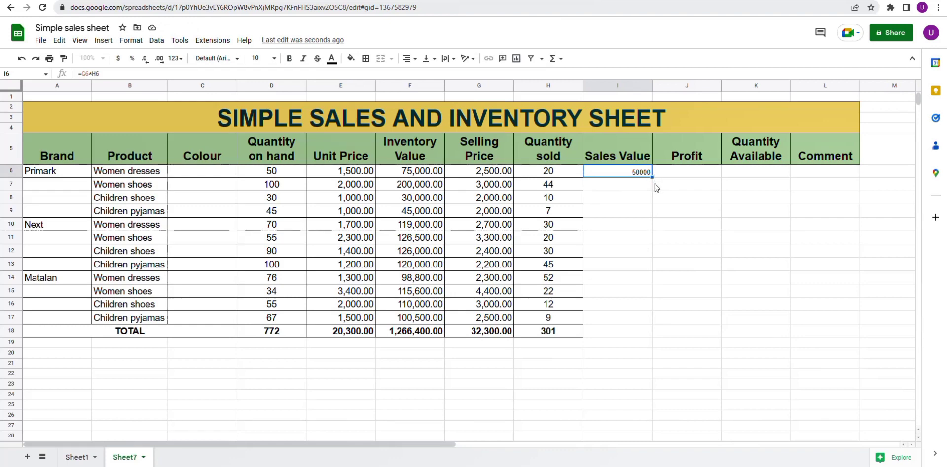
drag(652, 178, 637, 322)
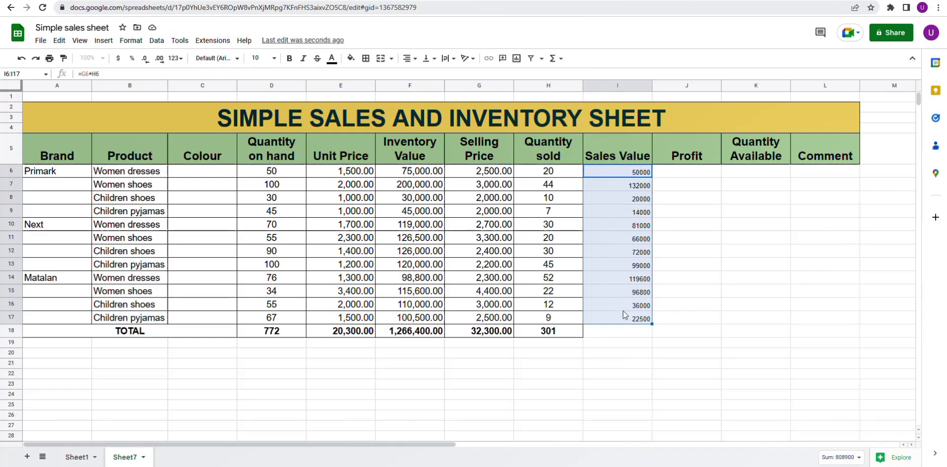
Step: Format Sales Value cells I6:I17 as numbers with thousands separators and two decimals, at font size 14
click(184, 60)
click(195, 117)
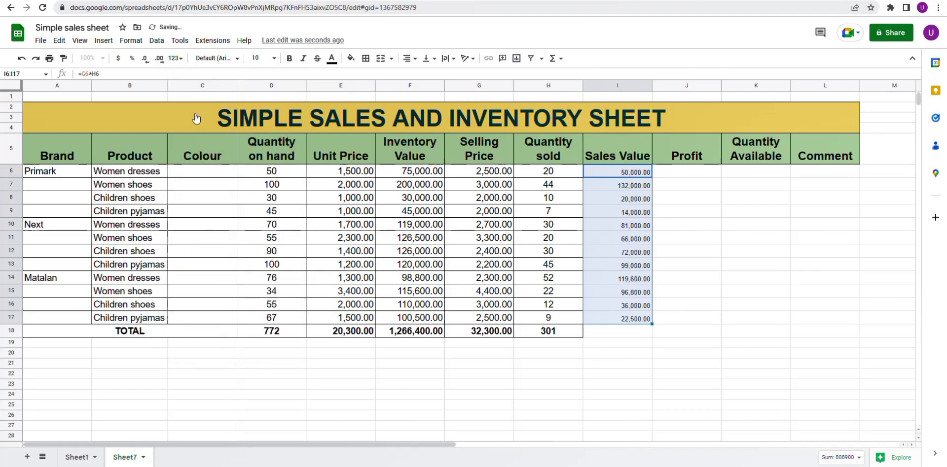
click(274, 58)
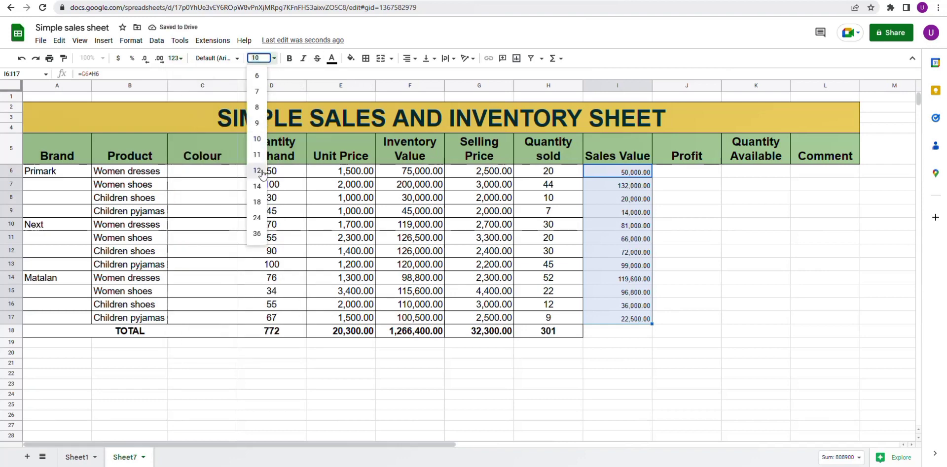
click(259, 186)
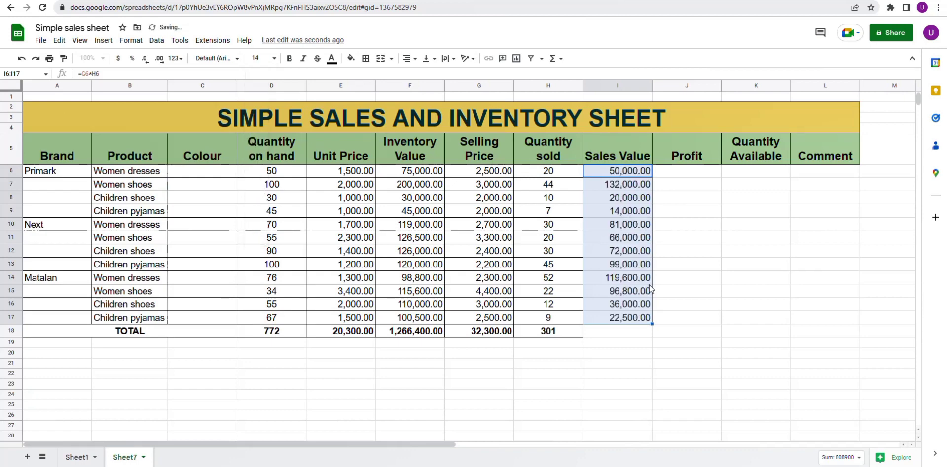
Step: Total the Sales Value column in I18 with =SUM(I6:I17) and set that cell's font size to 14
click(614, 335)
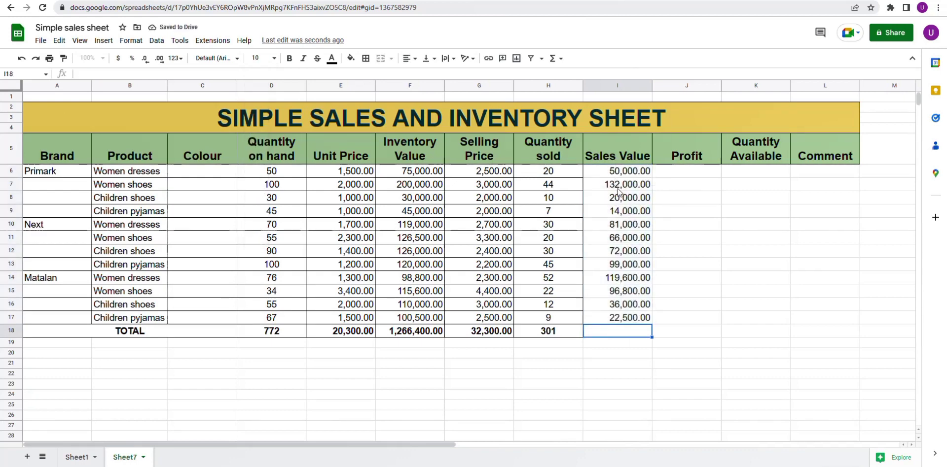
drag(618, 177, 619, 320)
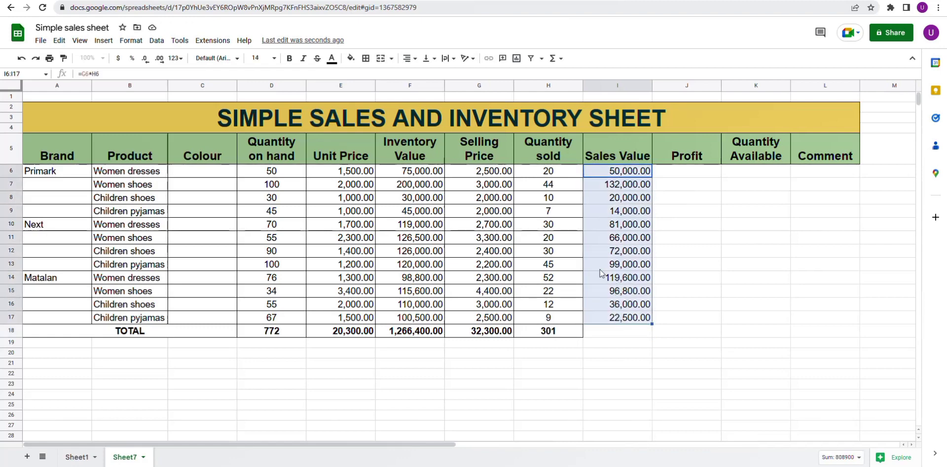
click(552, 59)
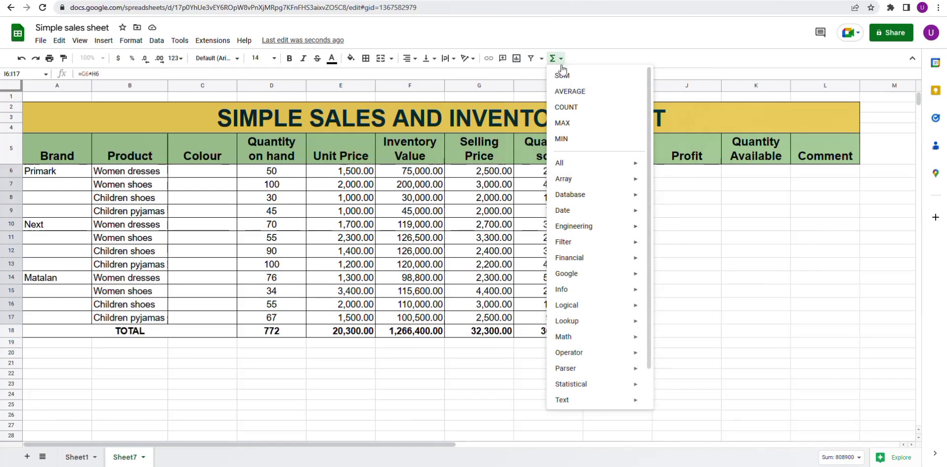
click(565, 76)
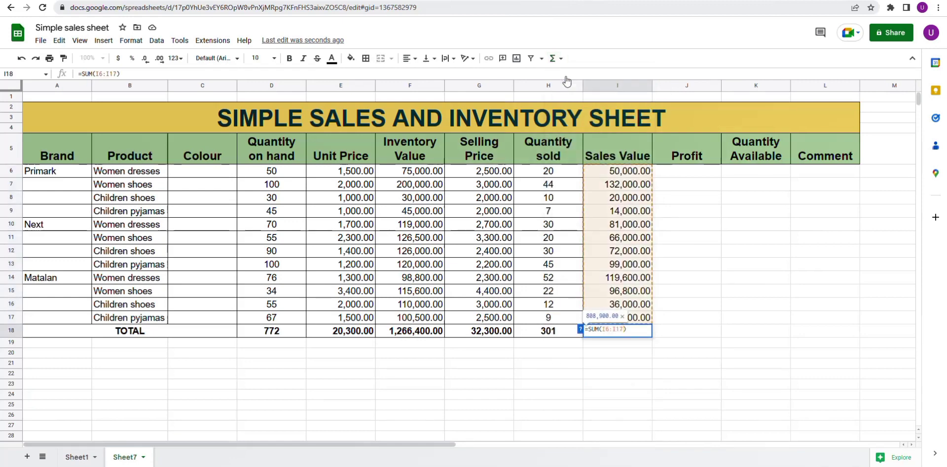
key(Return)
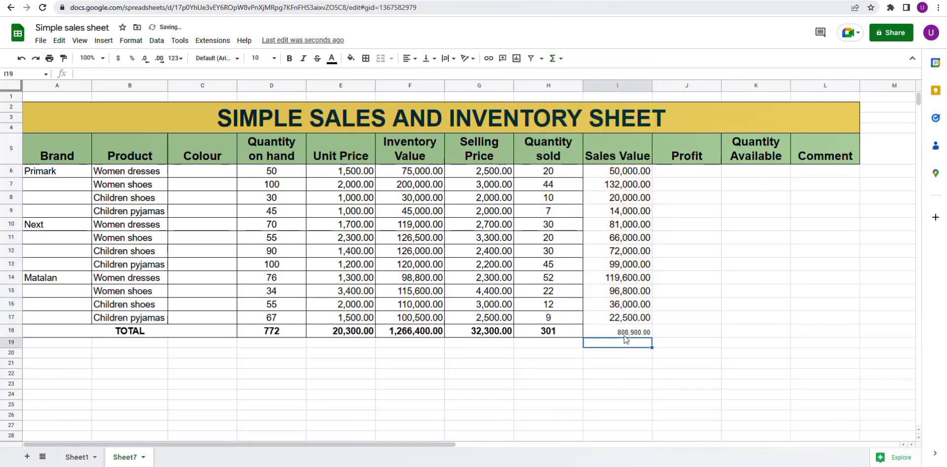
key(Up)
click(274, 58)
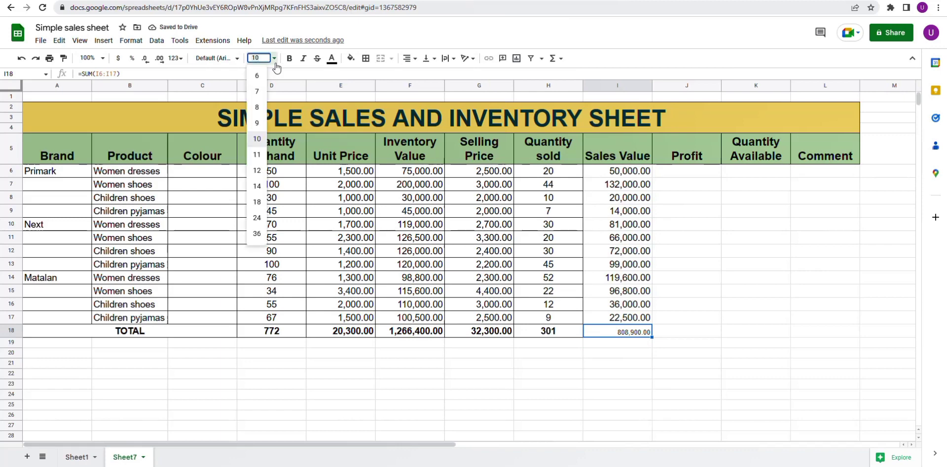
click(257, 186)
Step: Change the "Unit Price" heading in E5 to "Cost Price"
click(669, 173)
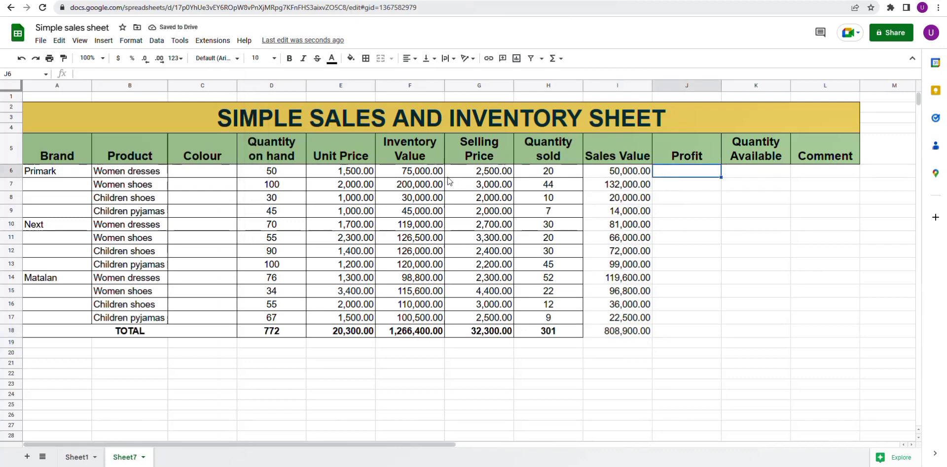
double_click(338, 157)
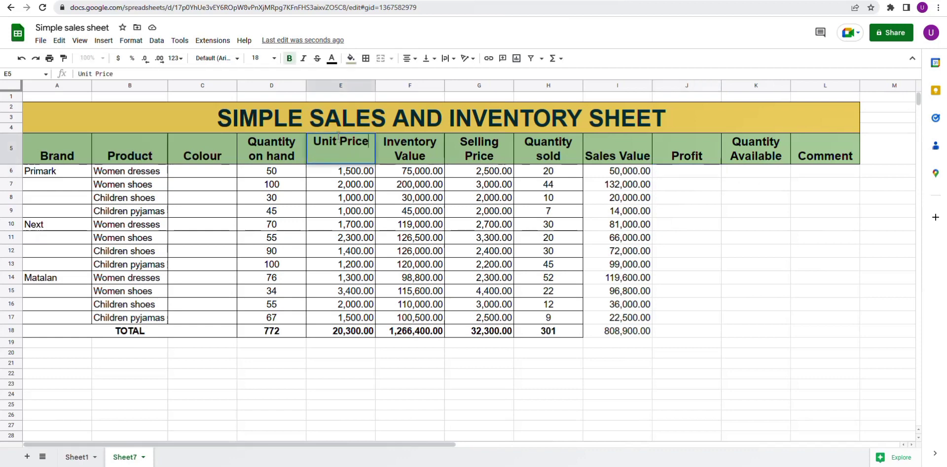
click(337, 141)
key(BackSpace)
key(BackSpace)
key(BackSpace)
key(BackSpace)
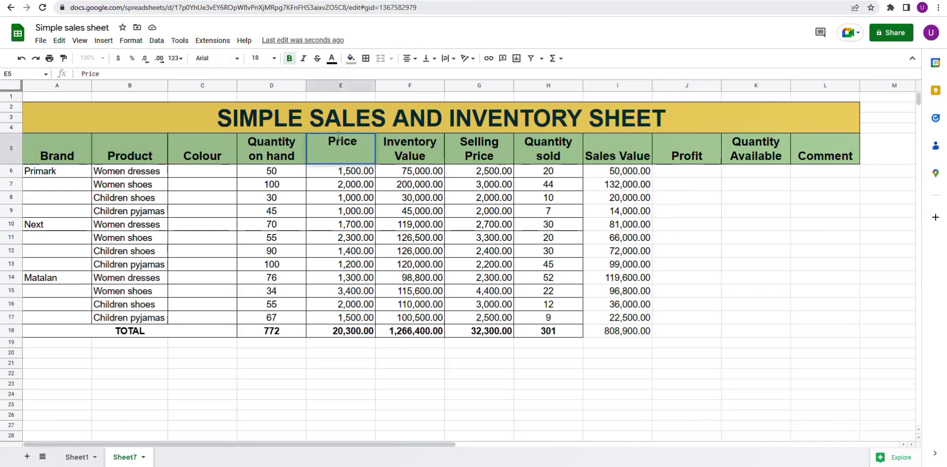
text(Cost)
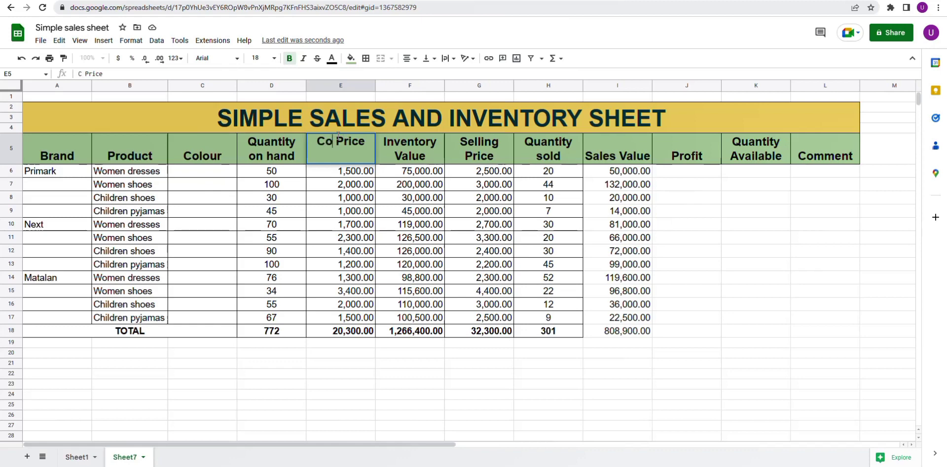
click(413, 226)
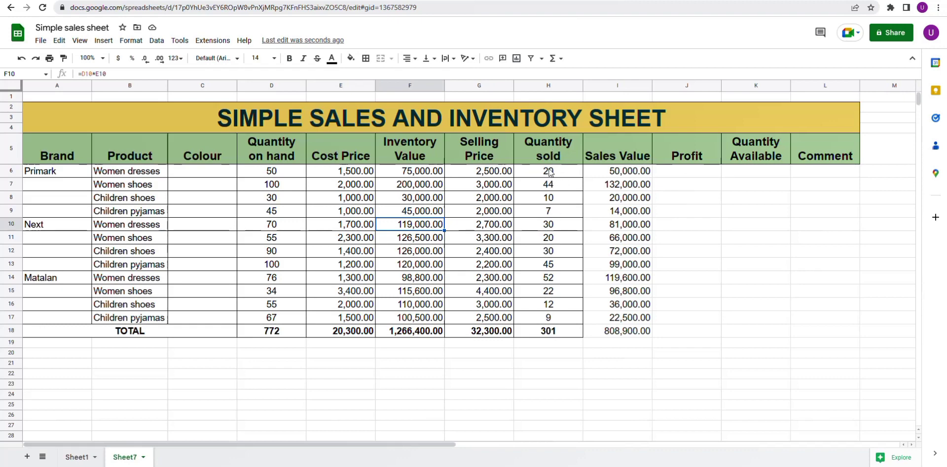
Step: Calculate the first Profit value in J6 with =H6*(G6-E6) and fill the formula down to J17
click(675, 176)
text(=)
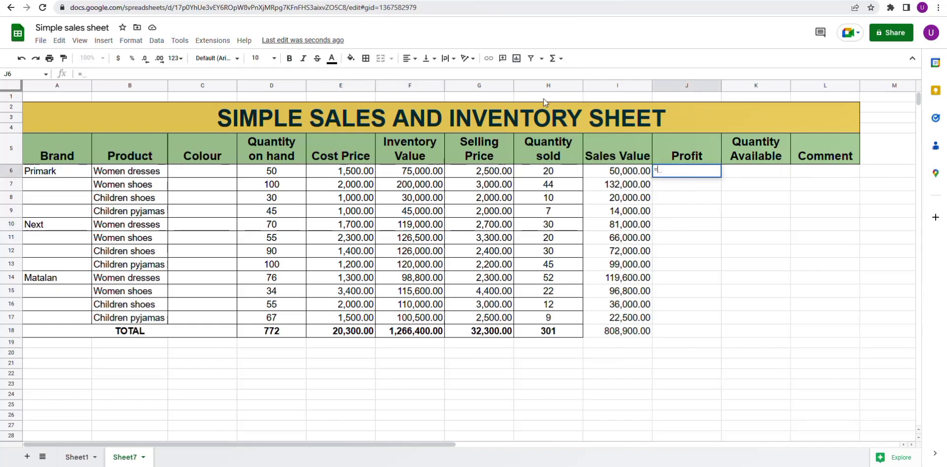
click(563, 174)
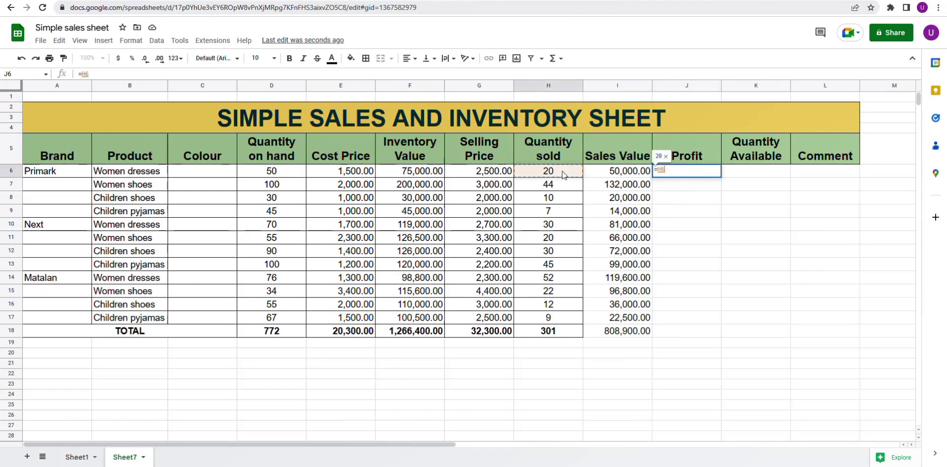
text(*)
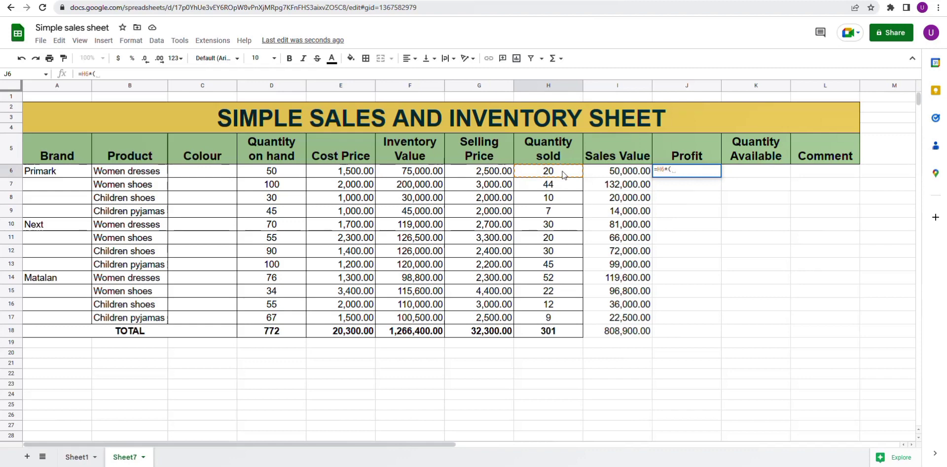
text(()
click(477, 173)
text(-)
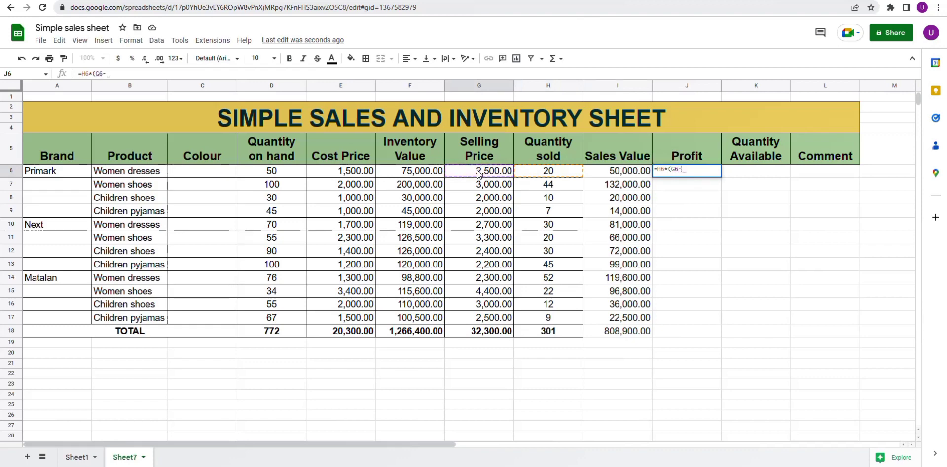
click(335, 173)
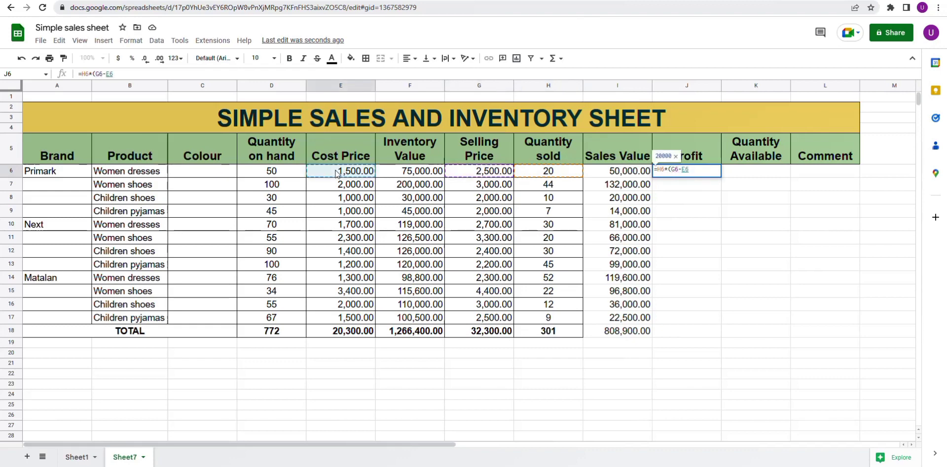
text())
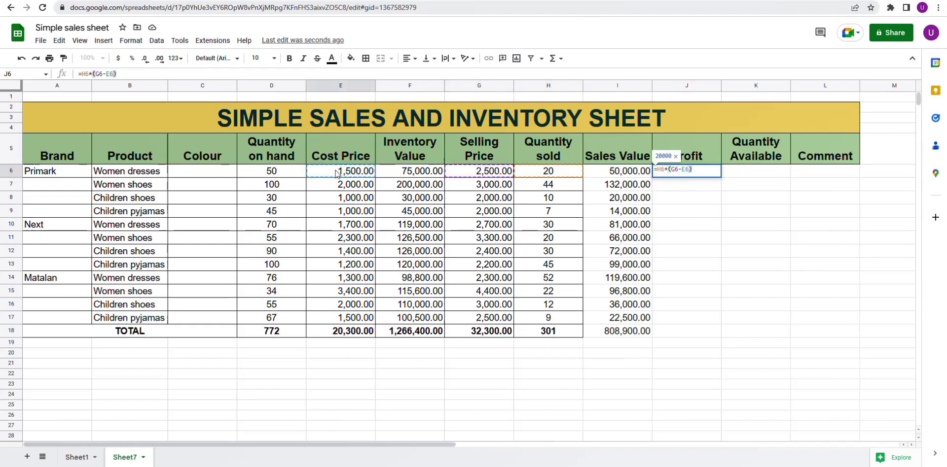
key(Return)
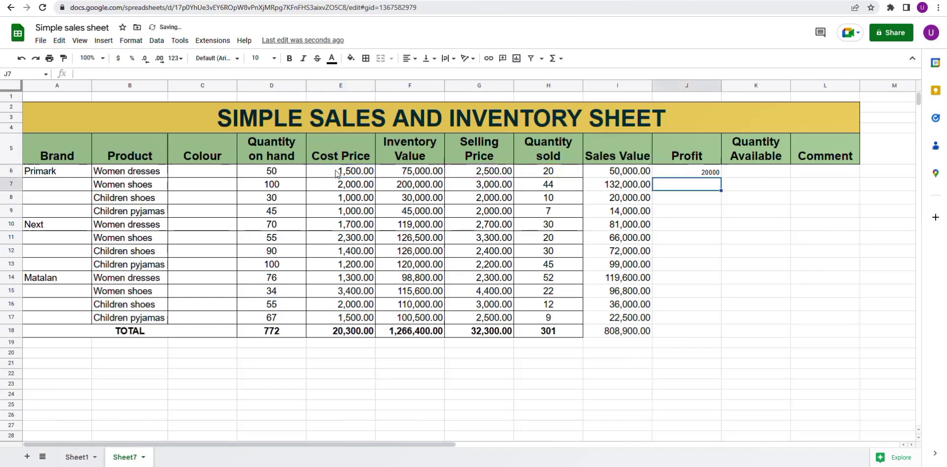
click(684, 173)
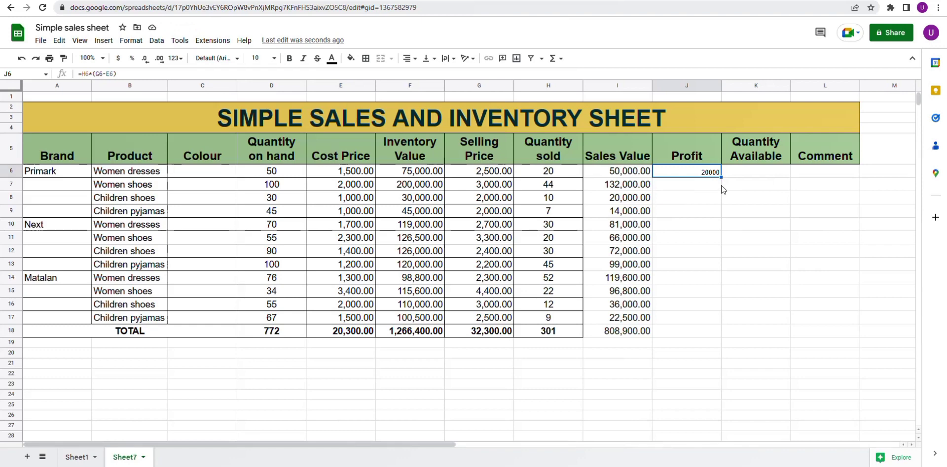
drag(720, 178, 714, 319)
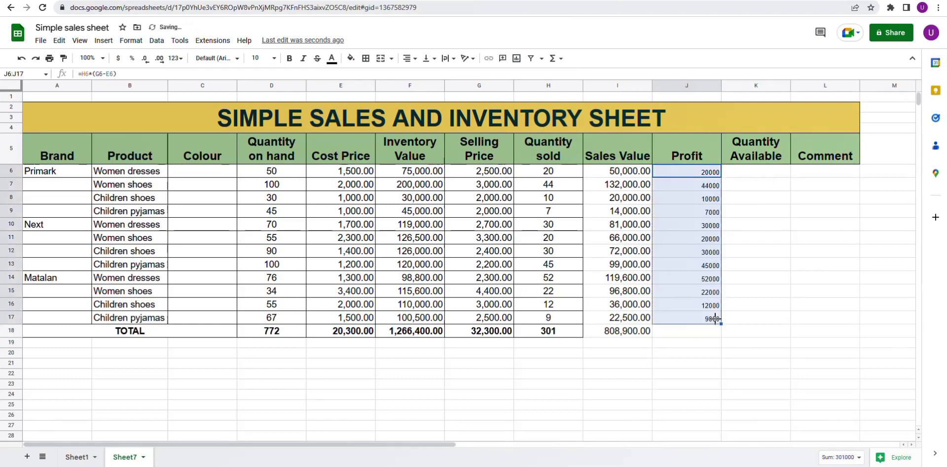
Step: Format Profit cells J6:J17 as numbers with thousands separators and two decimals, at font size 14
click(177, 59)
click(212, 117)
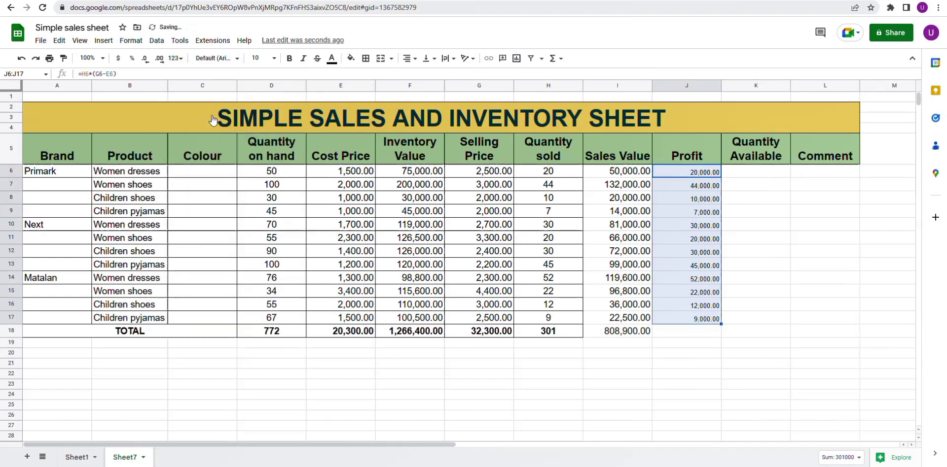
click(274, 63)
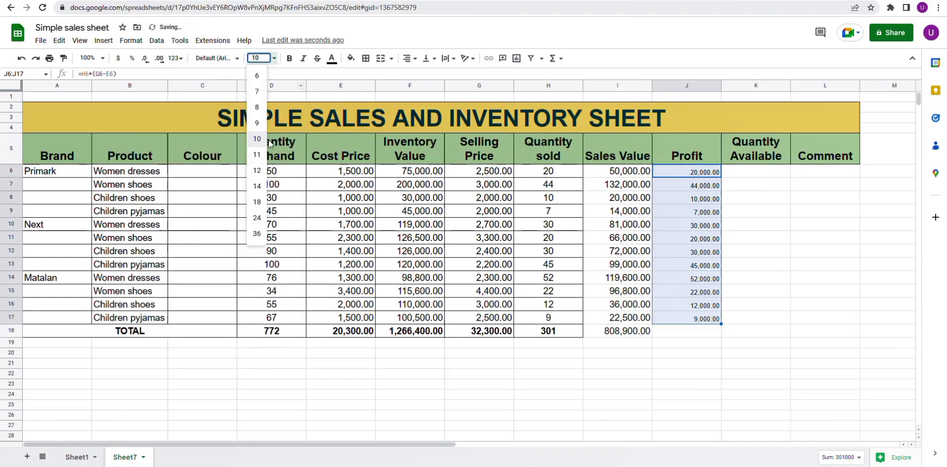
click(257, 186)
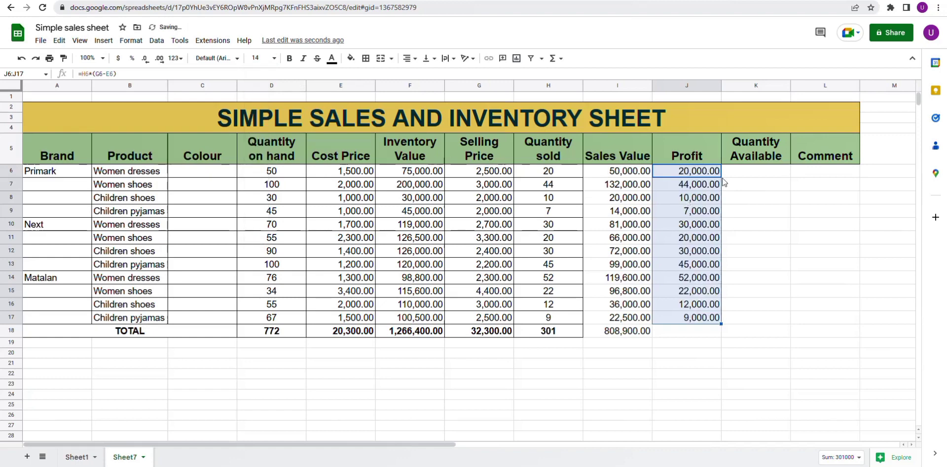
Step: Calculate the first Quantity Available value in K6 with =D6-H6 and fill the formula down to K17
click(736, 174)
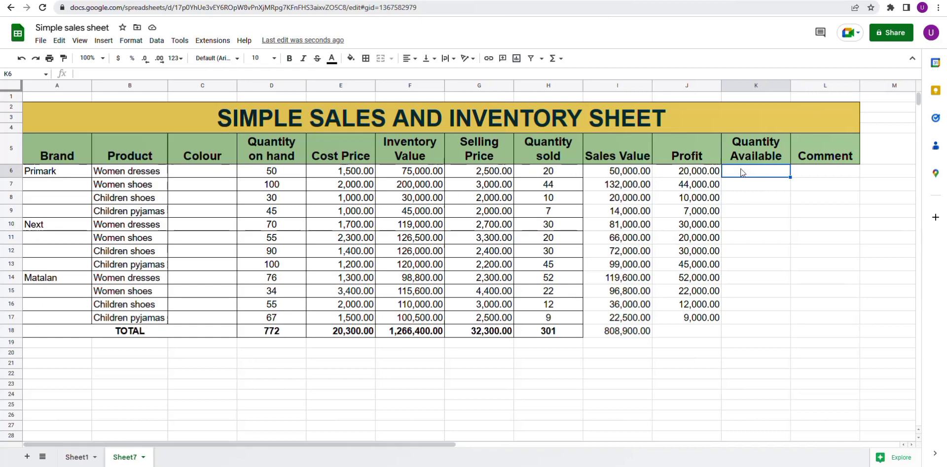
text(=)
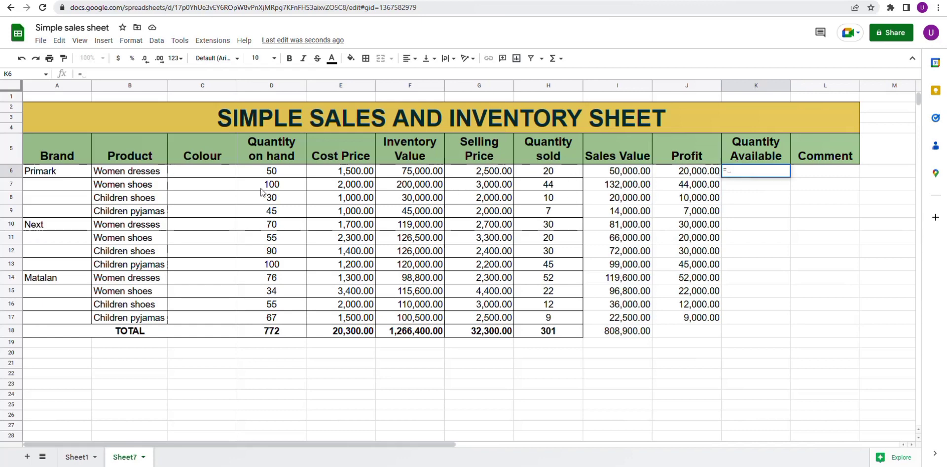
click(271, 171)
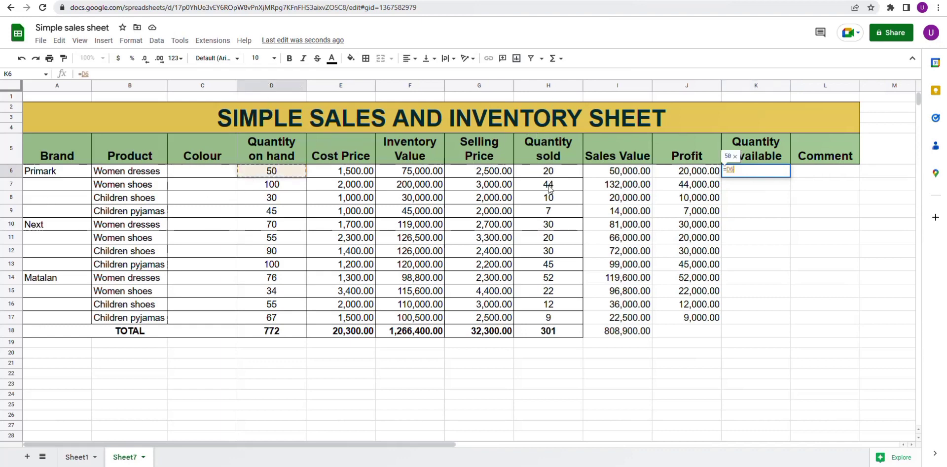
text(-)
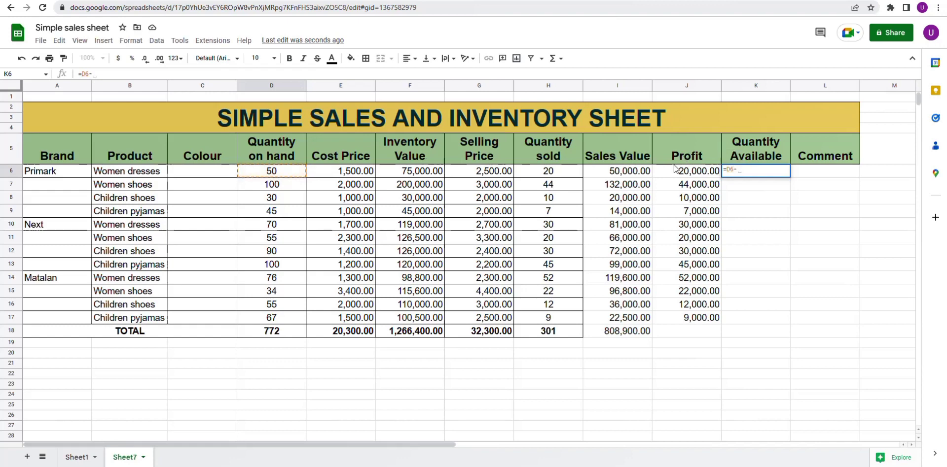
click(550, 173)
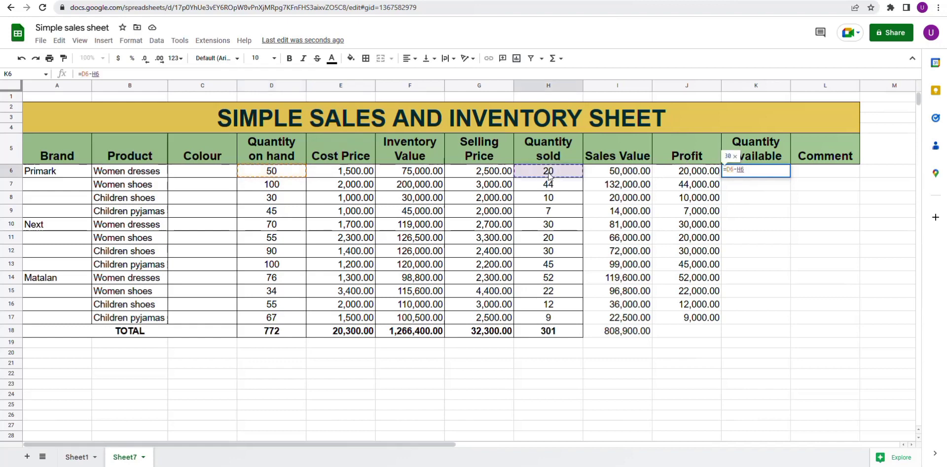
key(Return)
click(768, 178)
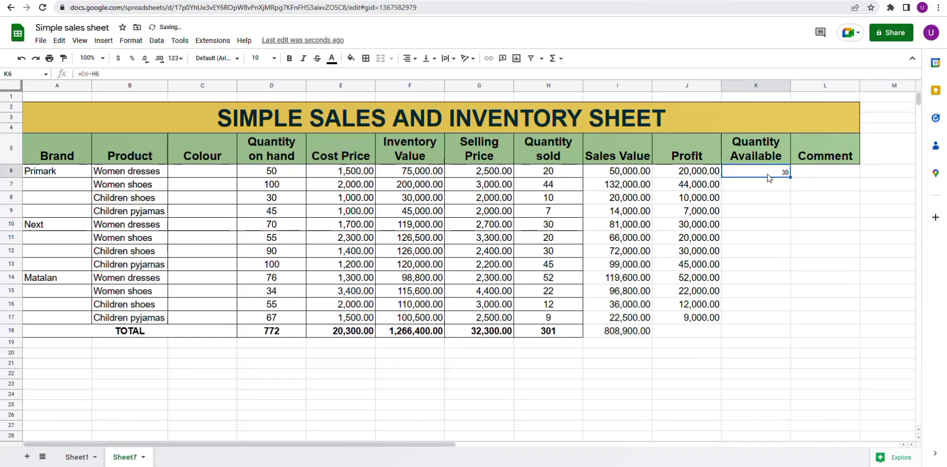
drag(788, 176, 788, 316)
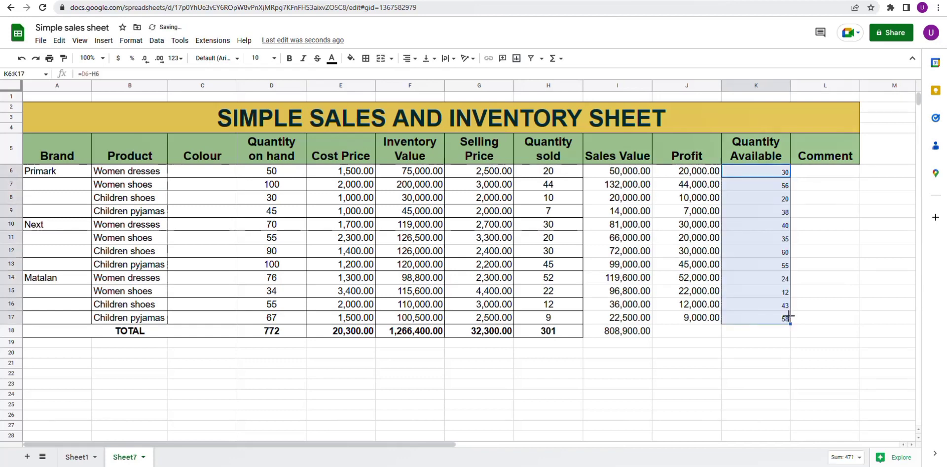
Step: Centre the Quantity Available cells K6:K17 horizontally and set their font size to 14
click(409, 59)
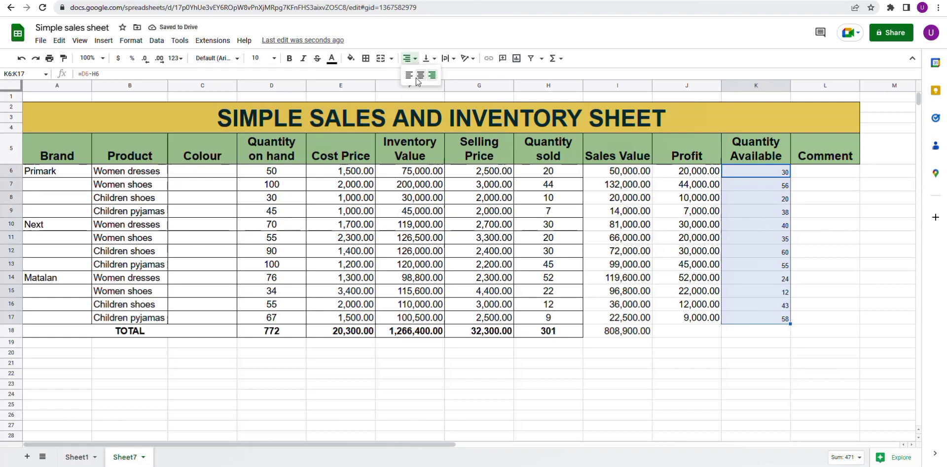
click(419, 77)
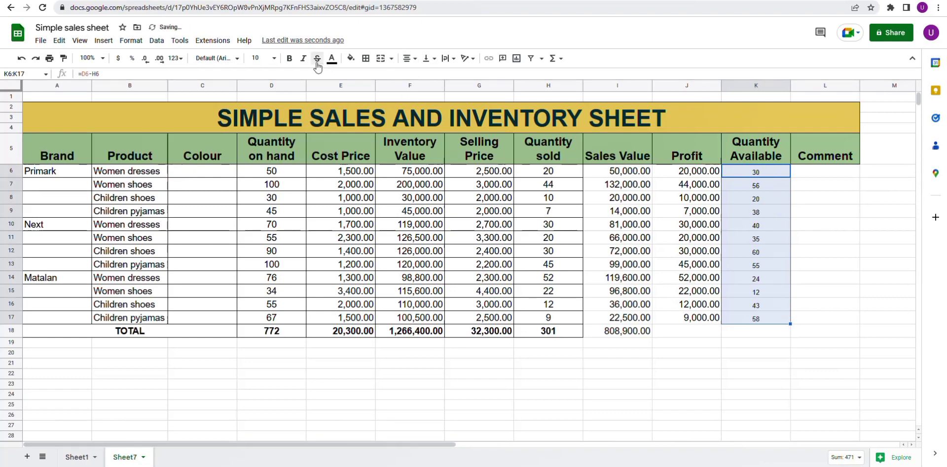
click(275, 58)
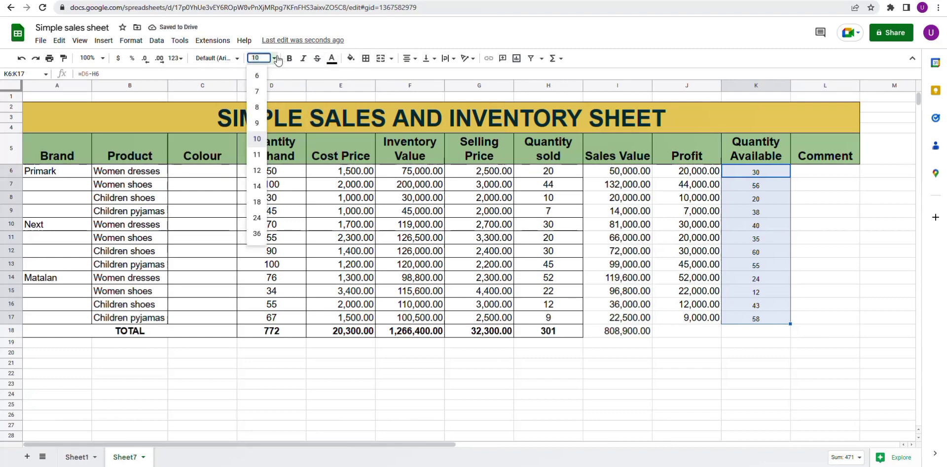
click(257, 188)
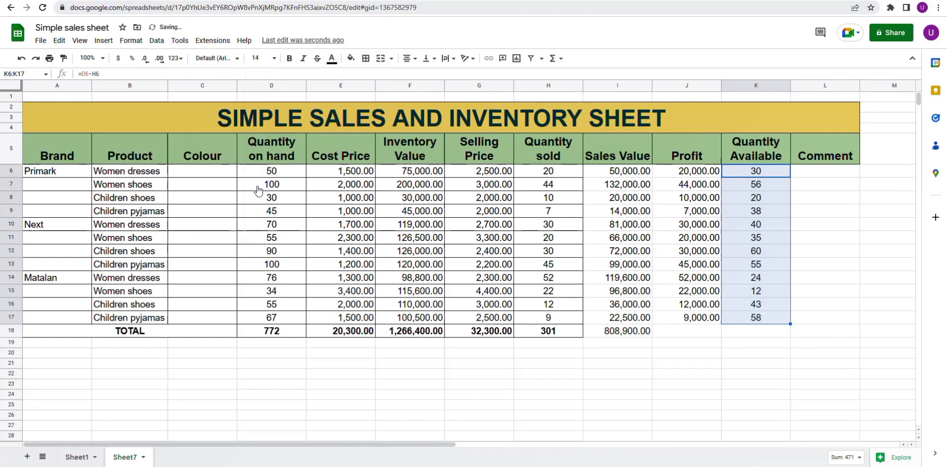
Step: Enter the formula =IF(K6<=25,"REORDER","AVAILABLE") in the first Comment cell, L6
click(833, 204)
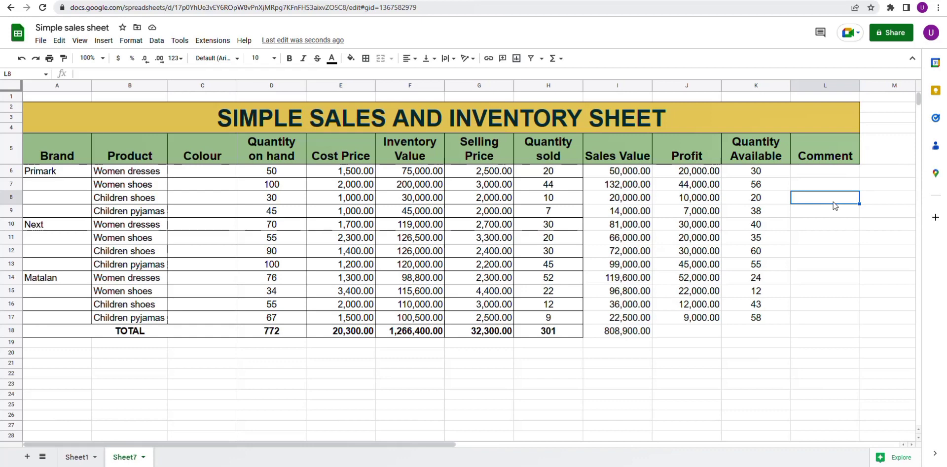
click(821, 172)
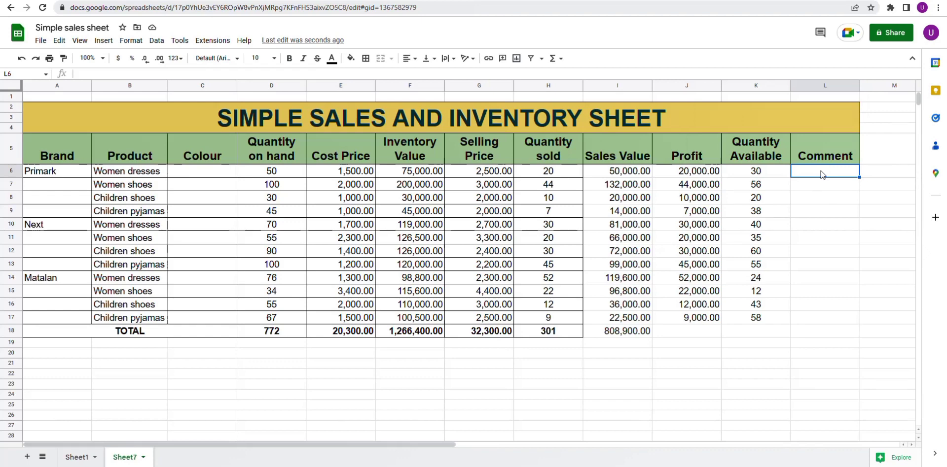
text(=)
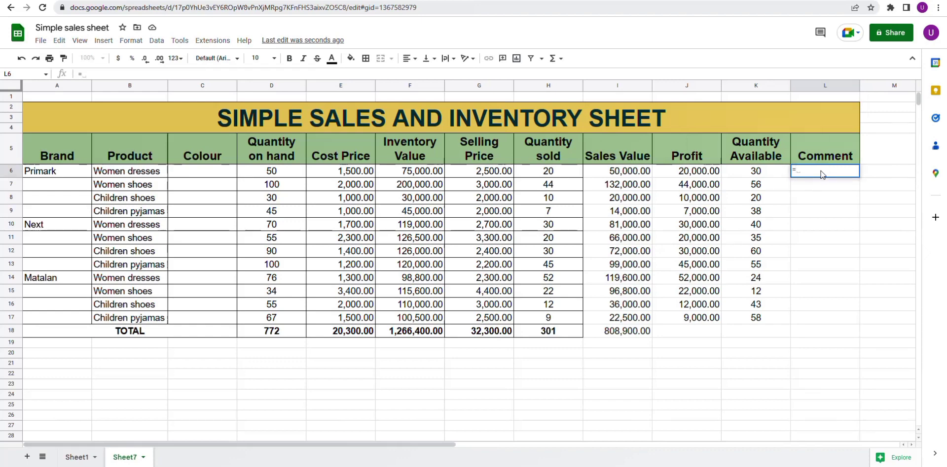
text(IF)
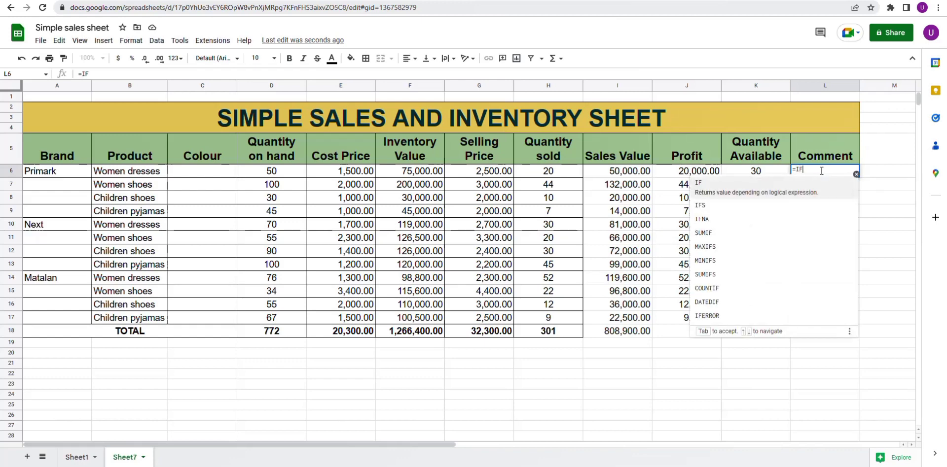
text(()
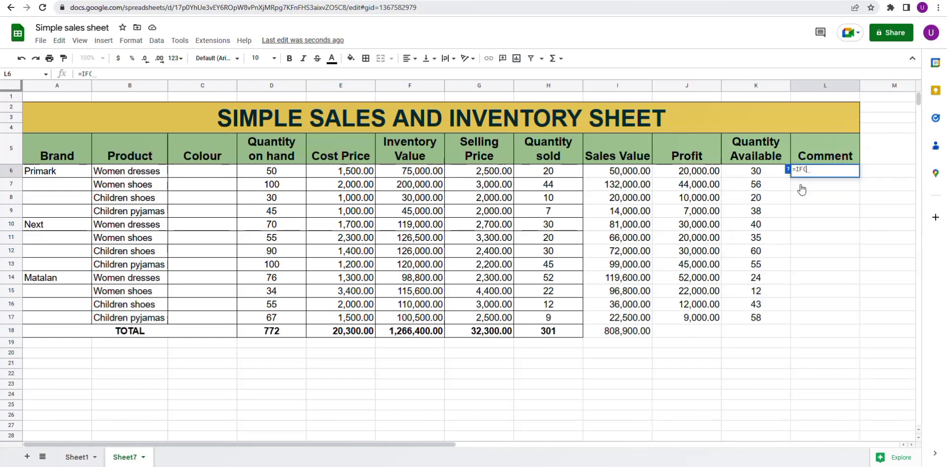
click(769, 176)
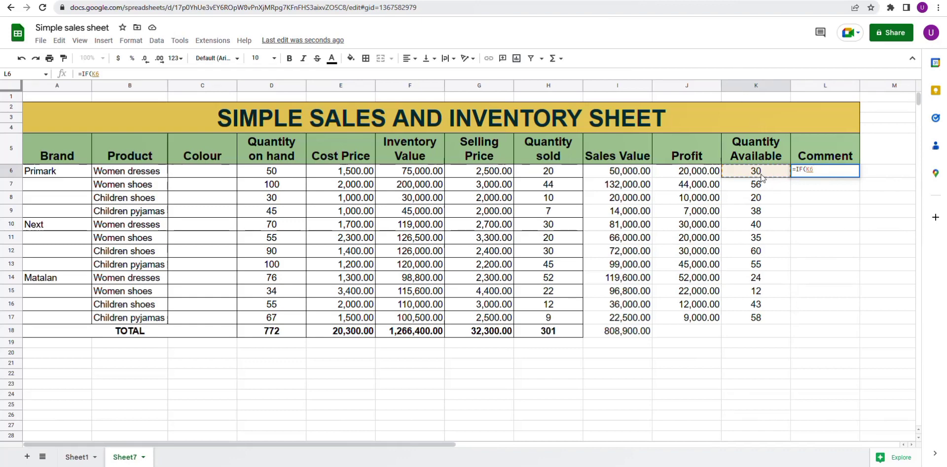
text(<)
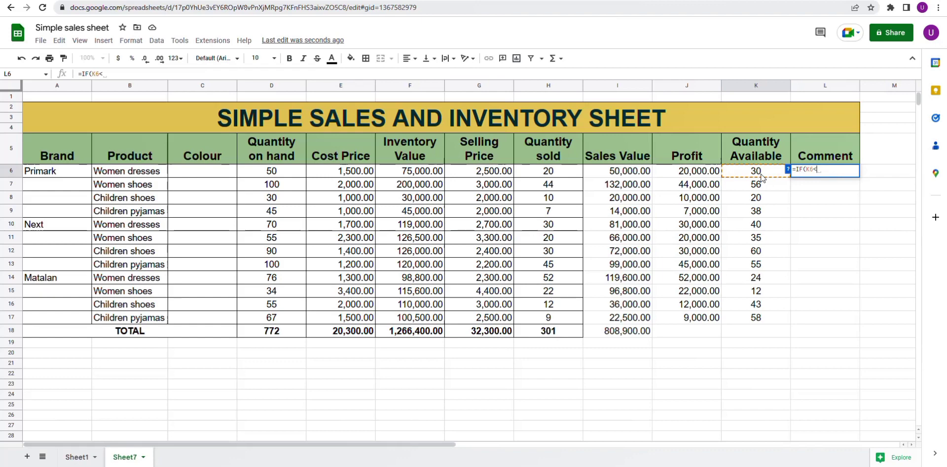
text(=)
text(25)
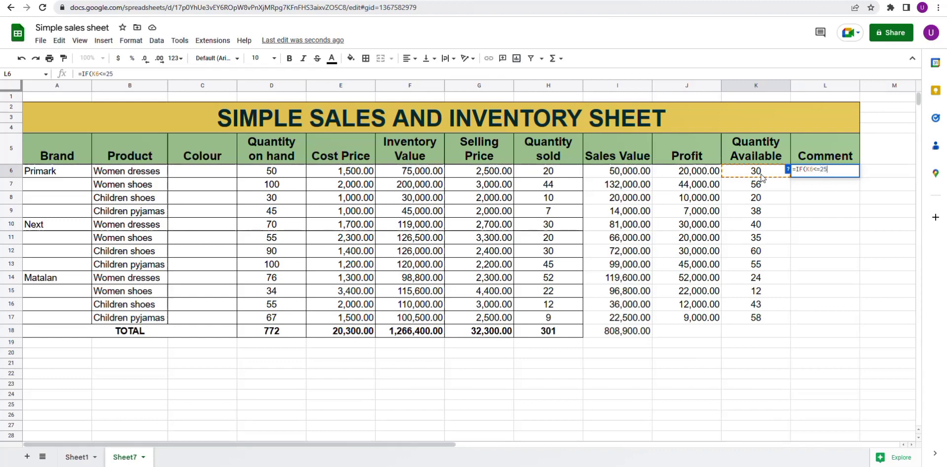
text(,)
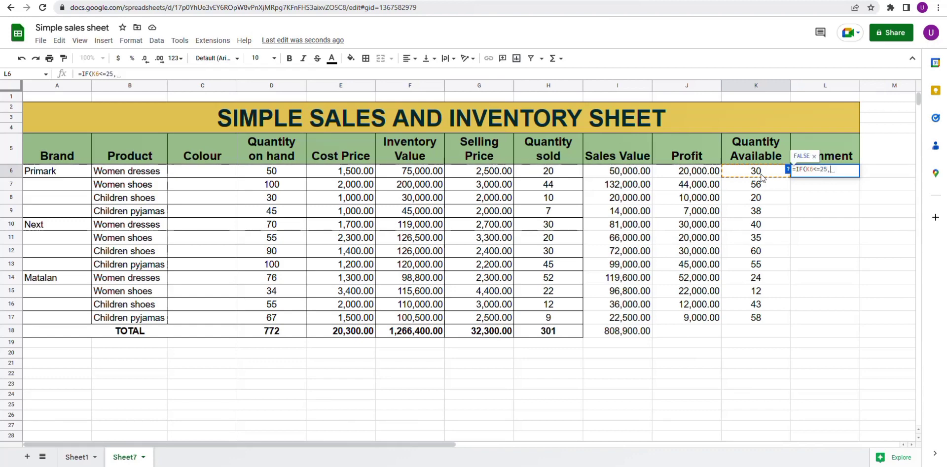
text(")
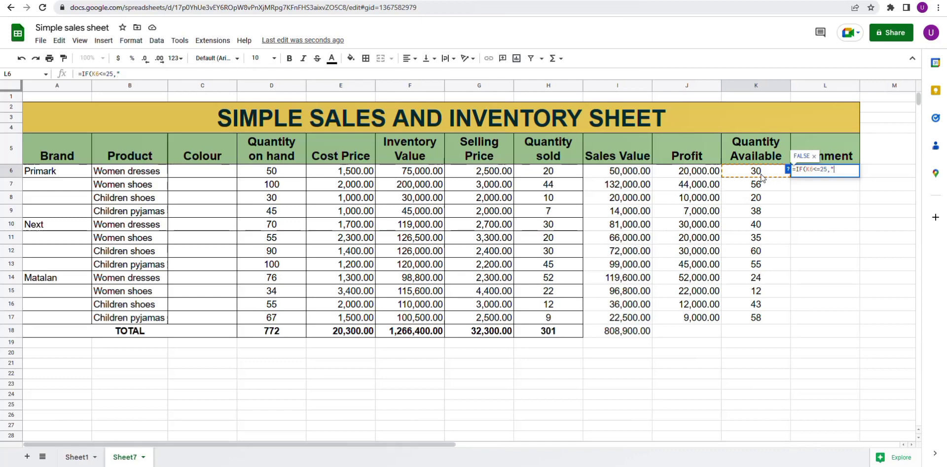
text(REORDER",)
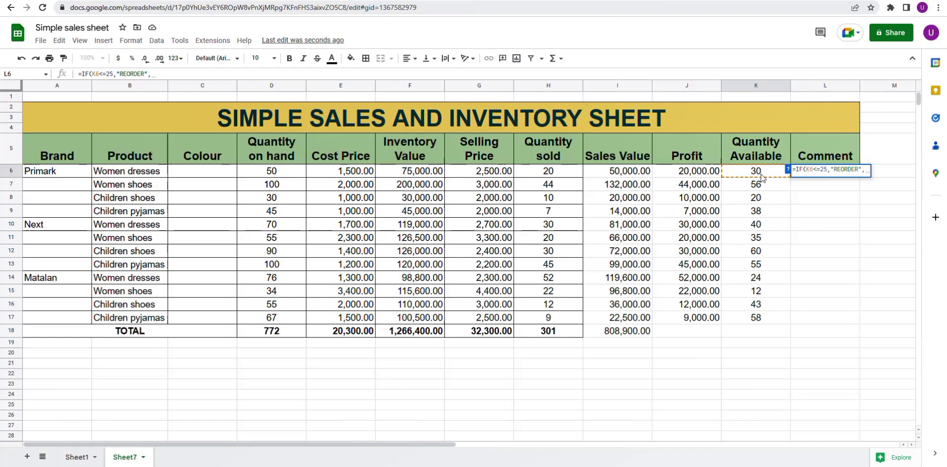
text("AVA)
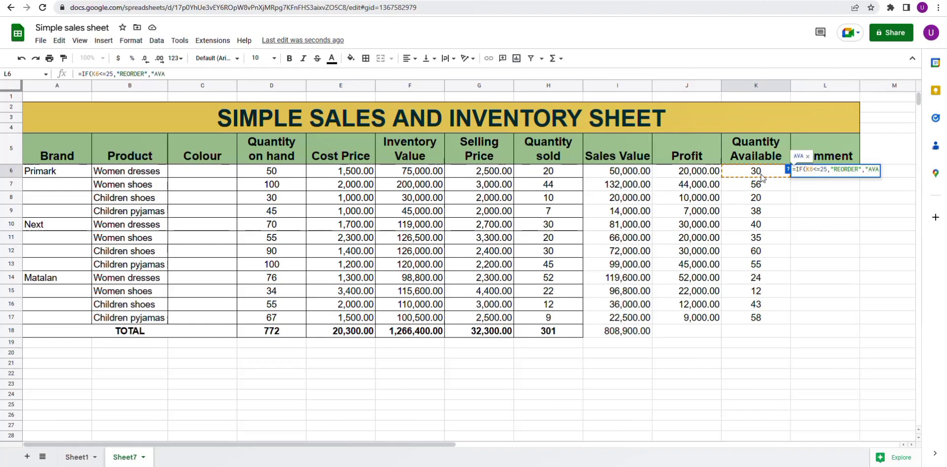
text(ILAB)
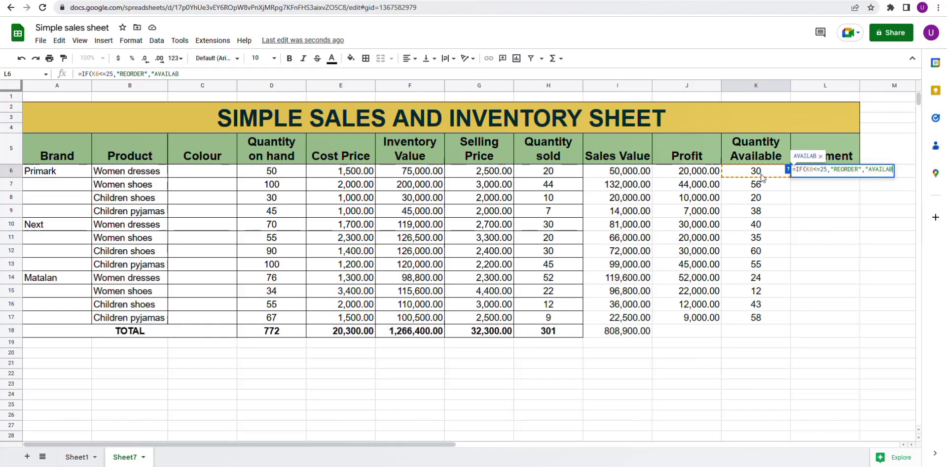
text(LE)
key(Return)
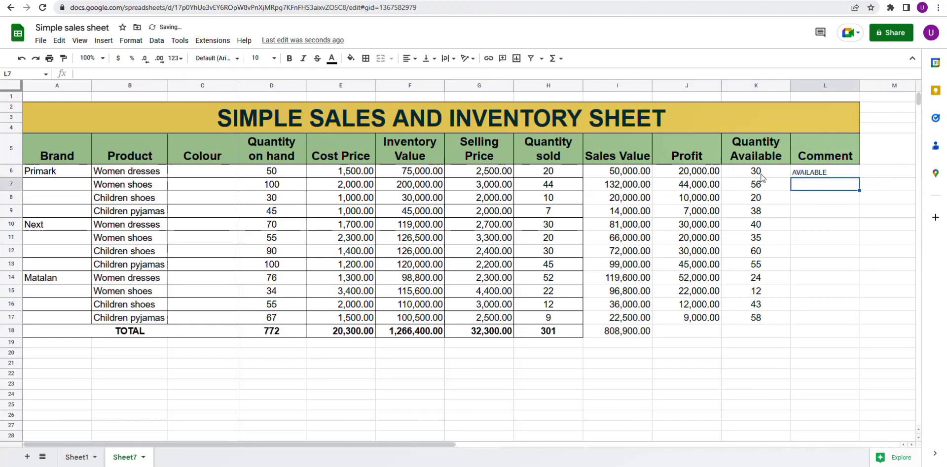
Step: Fill the Comment formula from L6 down to L17
click(841, 173)
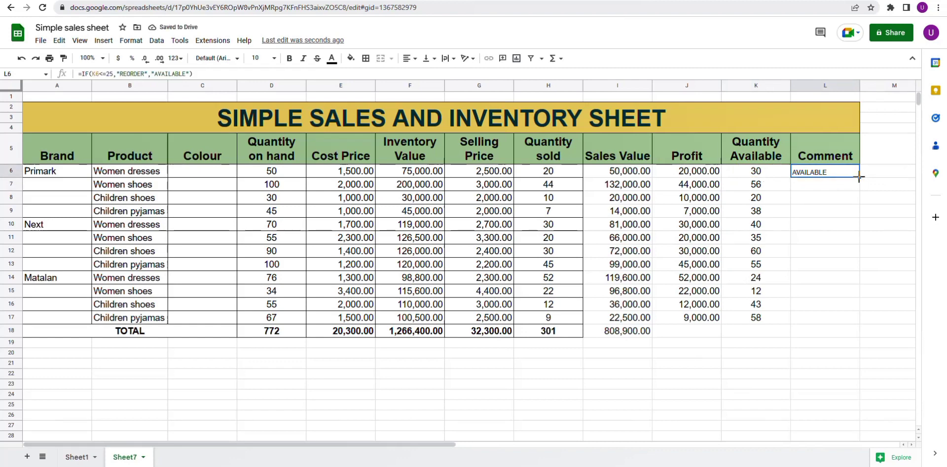
drag(859, 175, 862, 317)
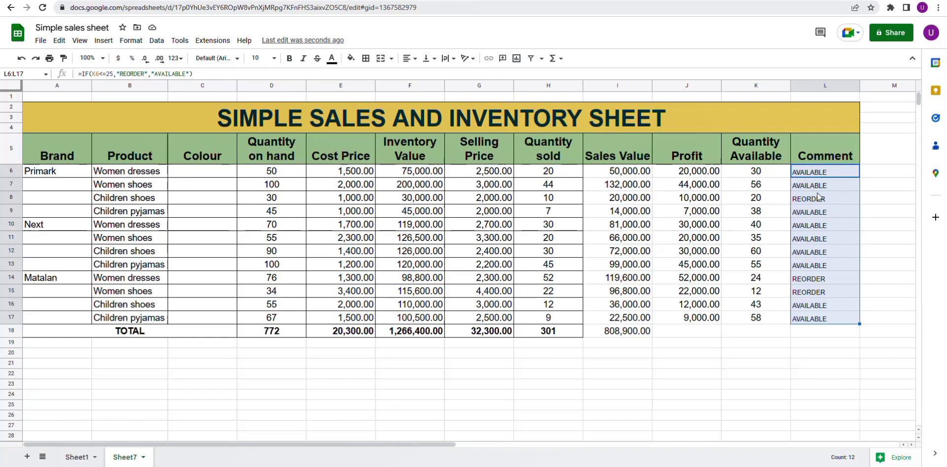
click(813, 251)
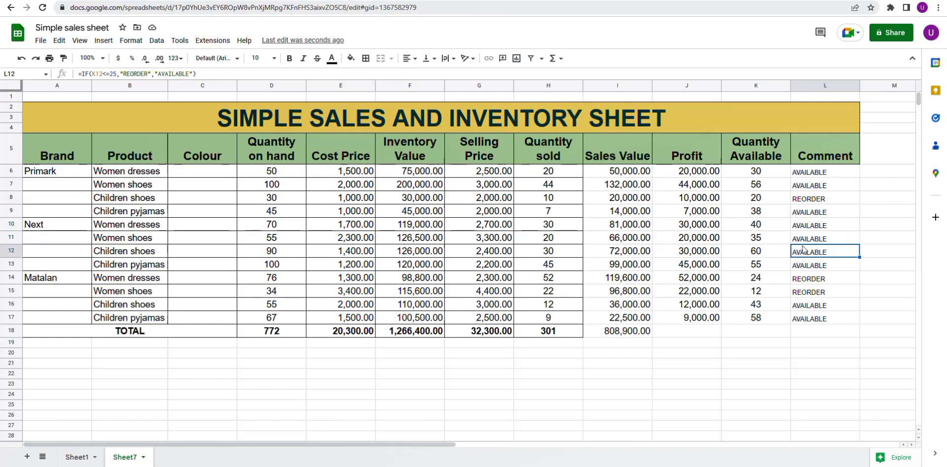
Step: Delete the existing "REORDER" and "INSTOCK" conditional formatting rules of the Comment column L
click(826, 89)
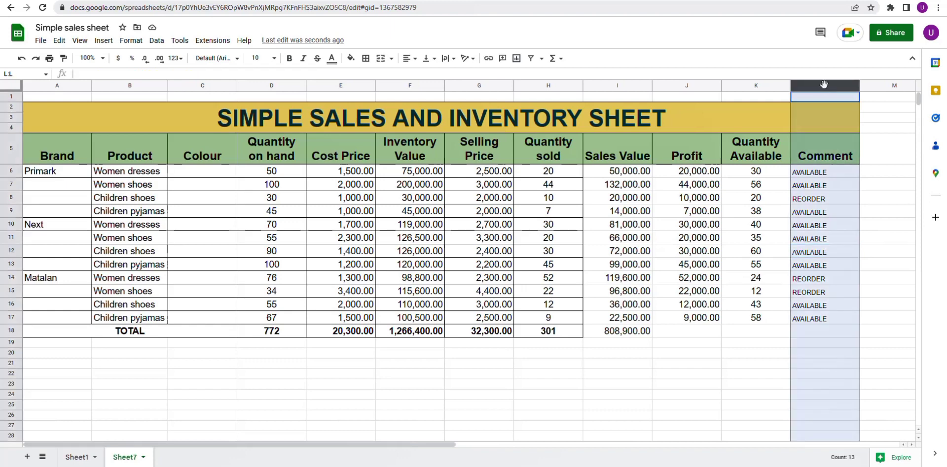
click(854, 90)
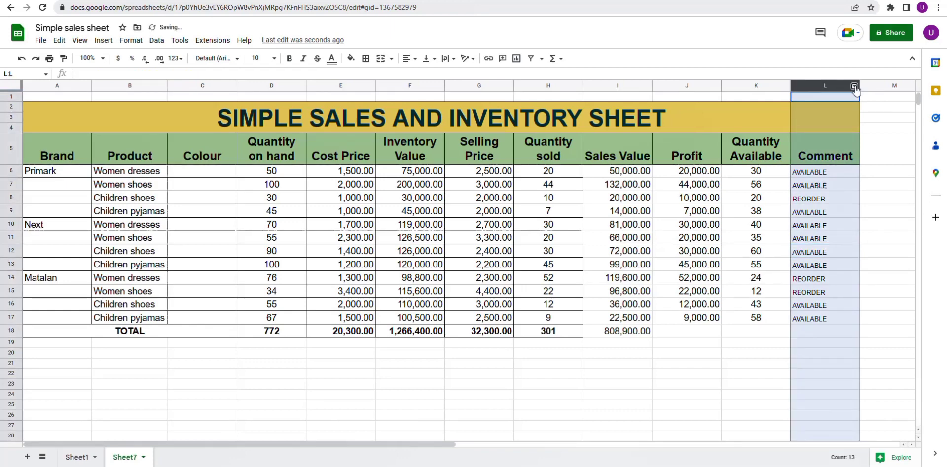
click(854, 87)
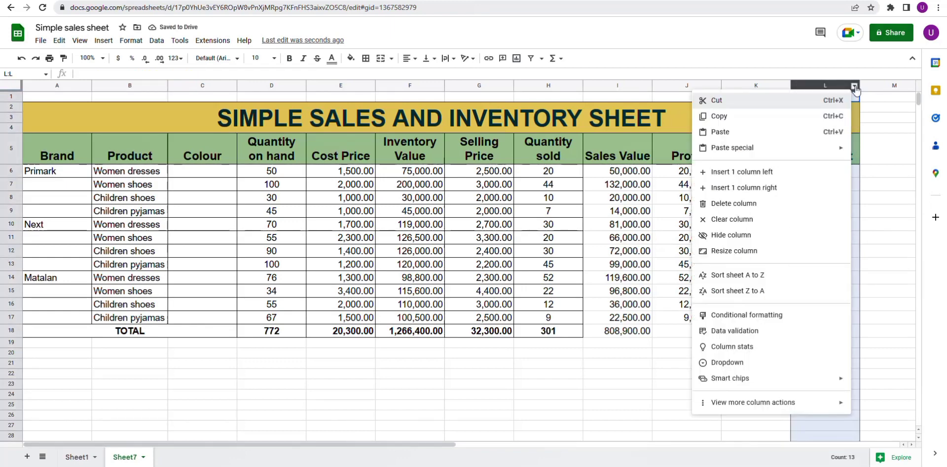
click(757, 321)
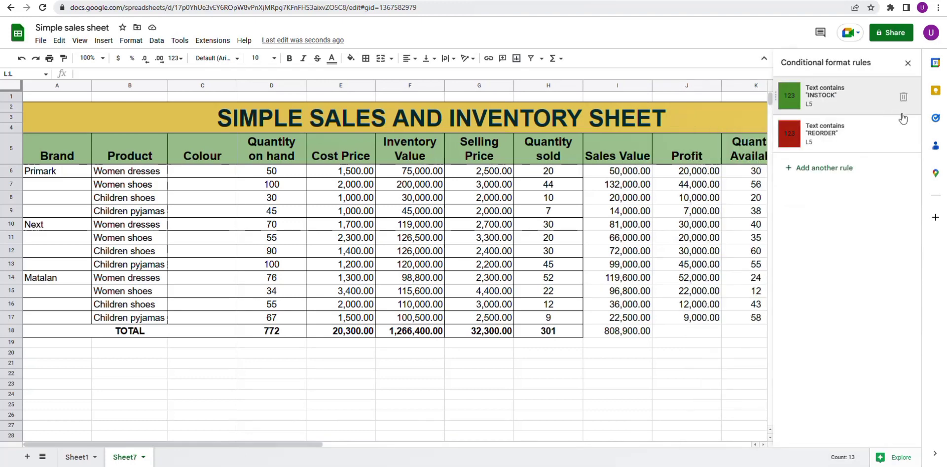
click(902, 134)
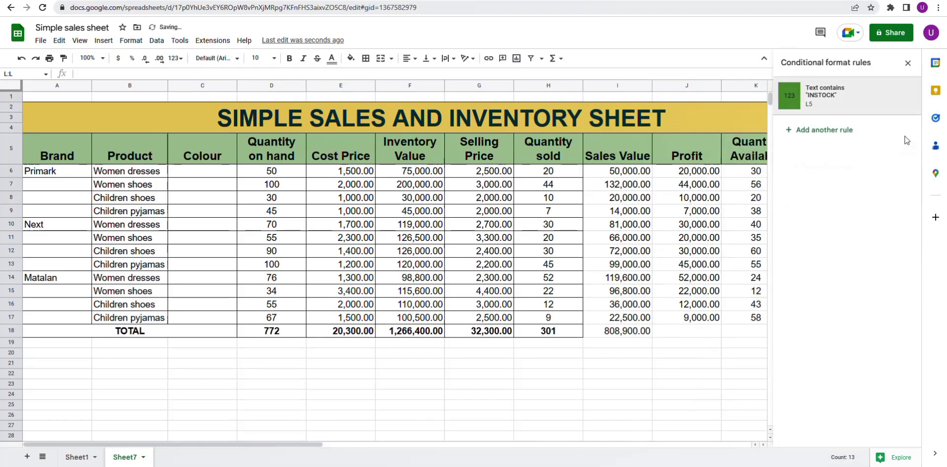
click(903, 99)
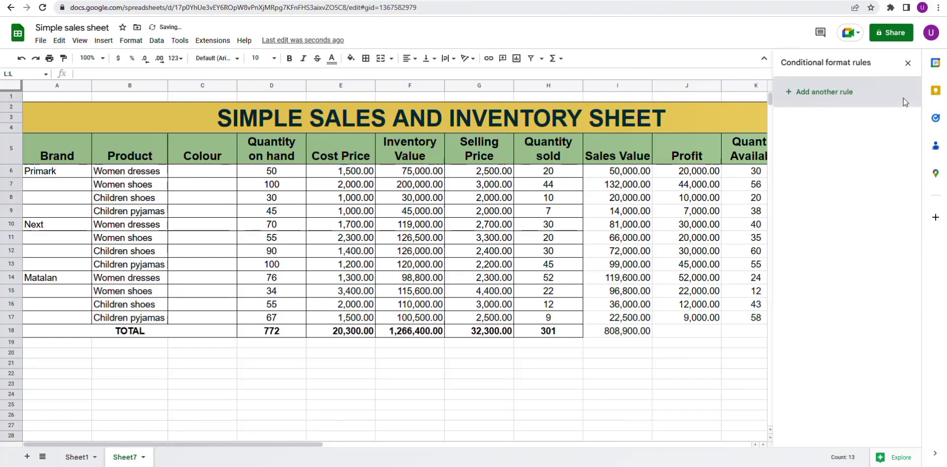
Step: Add a conditional formatting rule to L1:L1000 that fills cells whose text contains "REORDER" with dark red
click(823, 93)
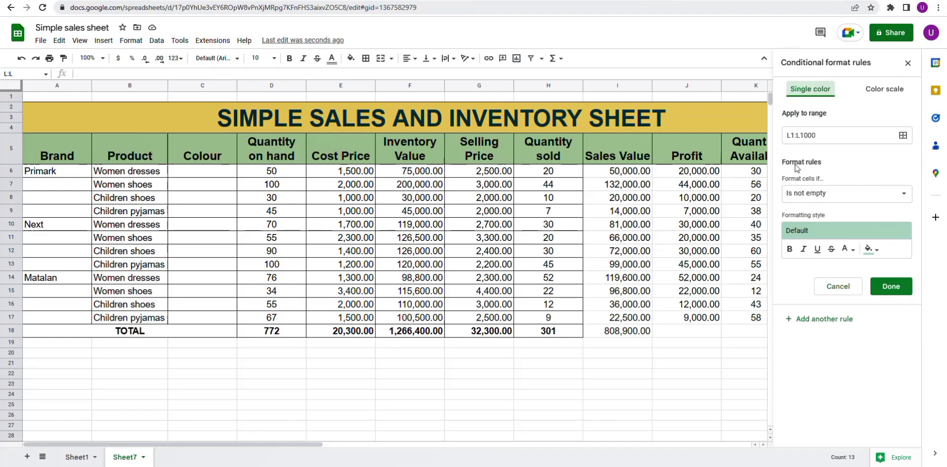
click(891, 199)
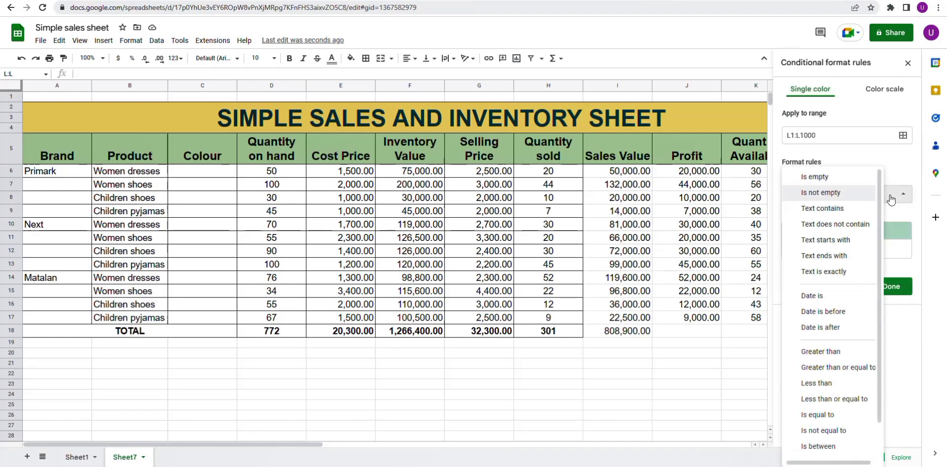
click(821, 213)
click(811, 222)
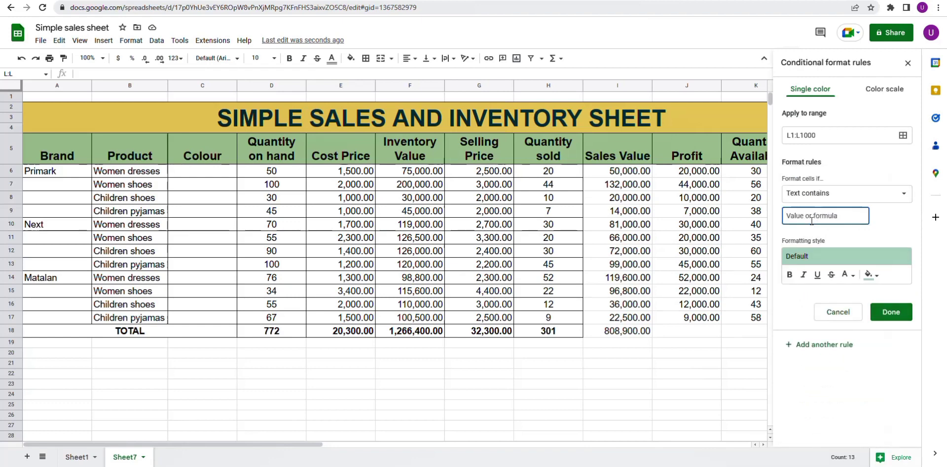
text(REORDER)
click(875, 277)
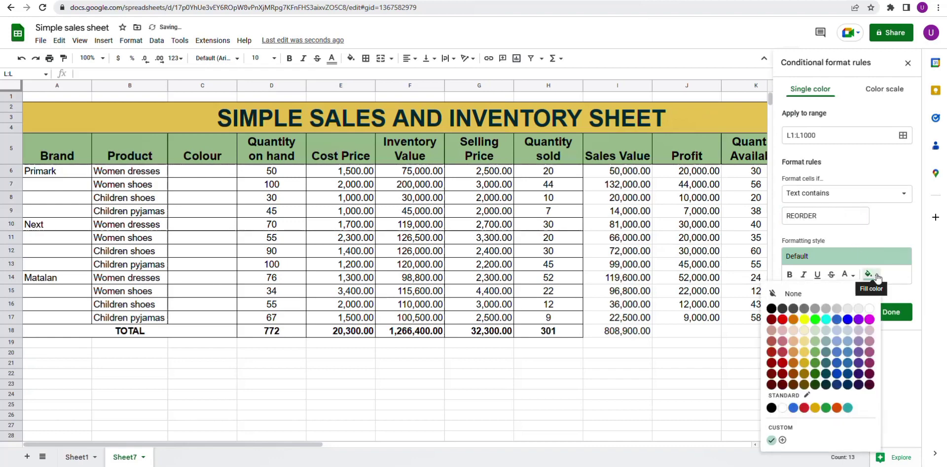
click(772, 362)
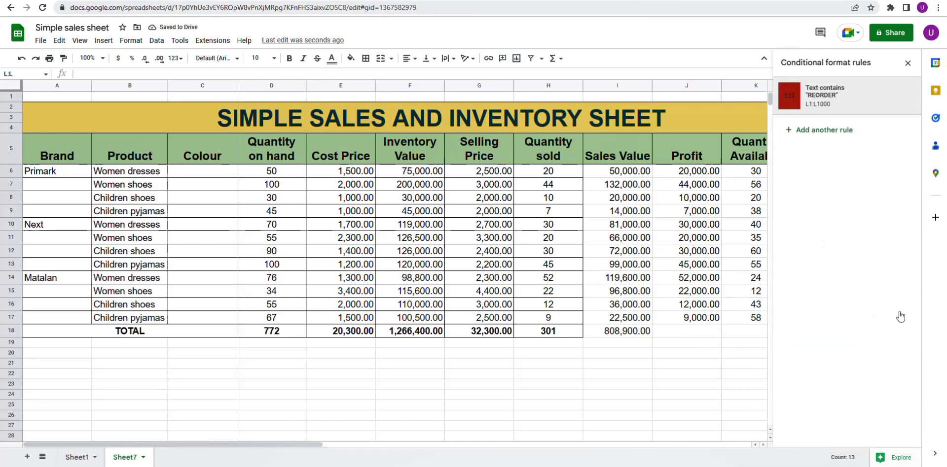
Step: Add a second conditional formatting rule to L1:L1000 for text containing "AVAILABLE" with the default green style, and close the rules
click(819, 132)
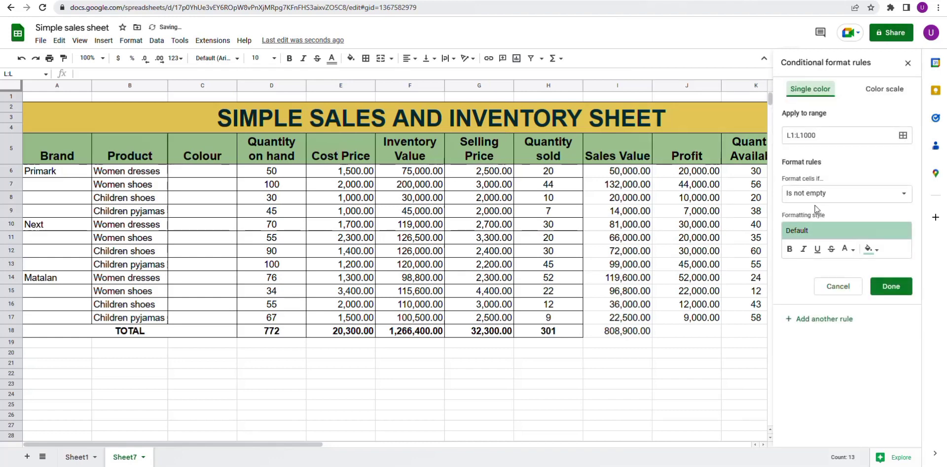
click(861, 198)
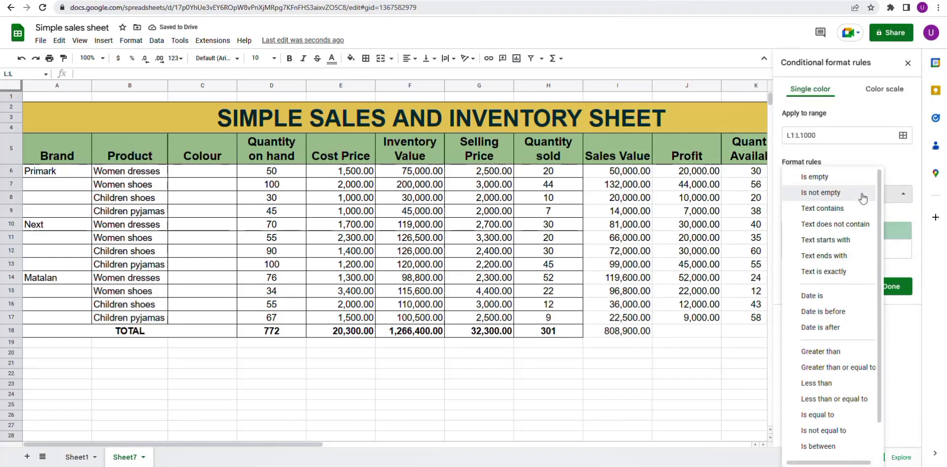
click(833, 209)
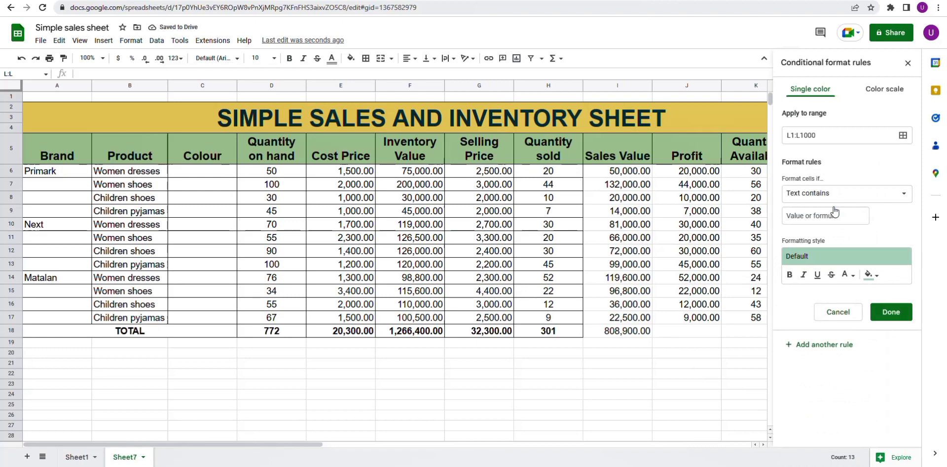
click(833, 214)
text(A)
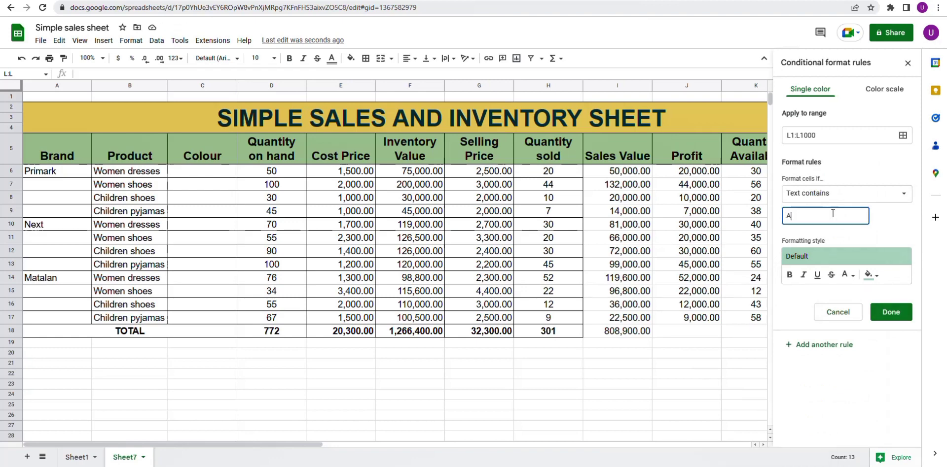
text(VAILABLE)
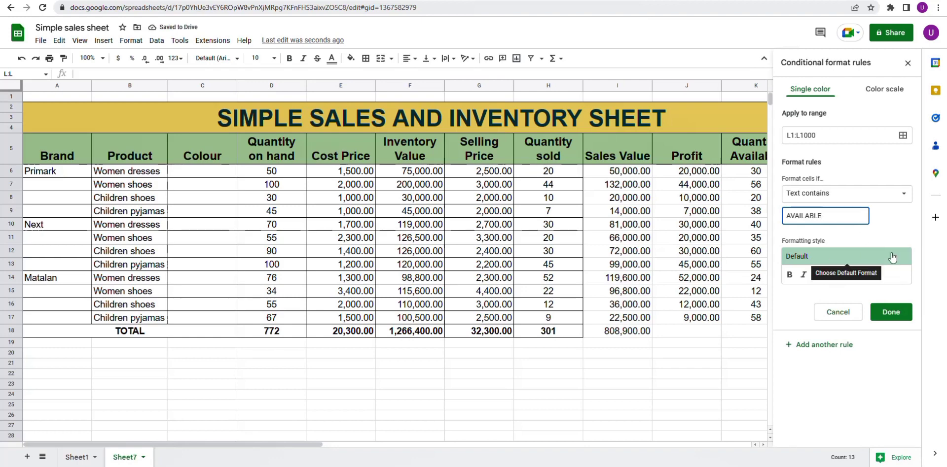
click(895, 312)
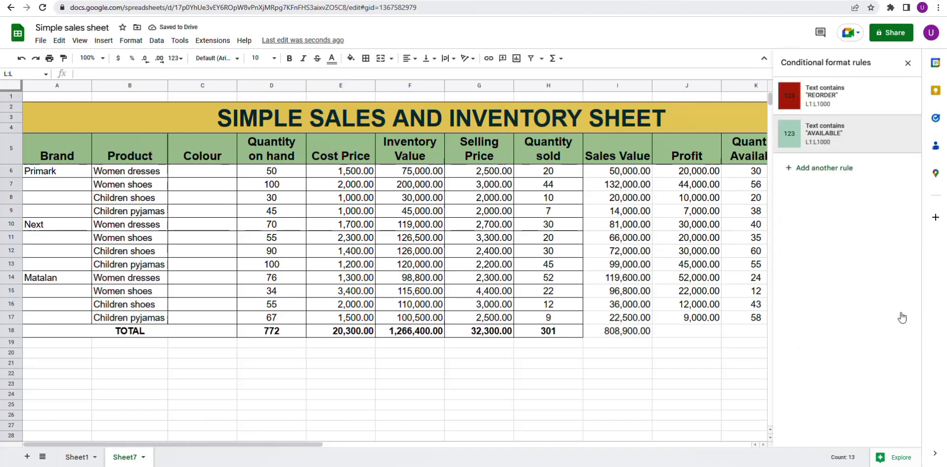
click(703, 373)
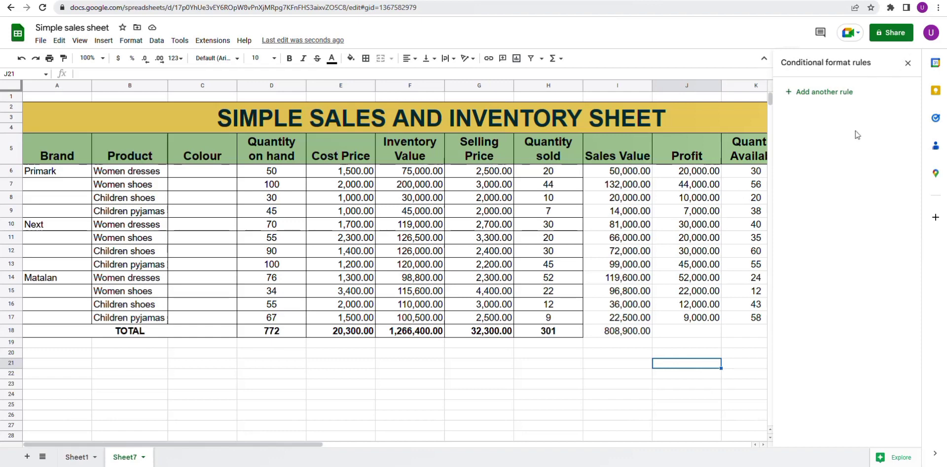
click(905, 65)
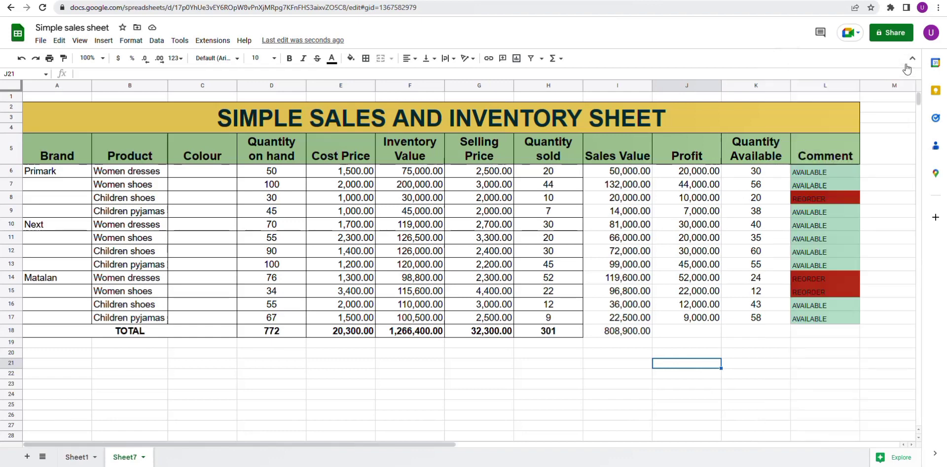
click(748, 371)
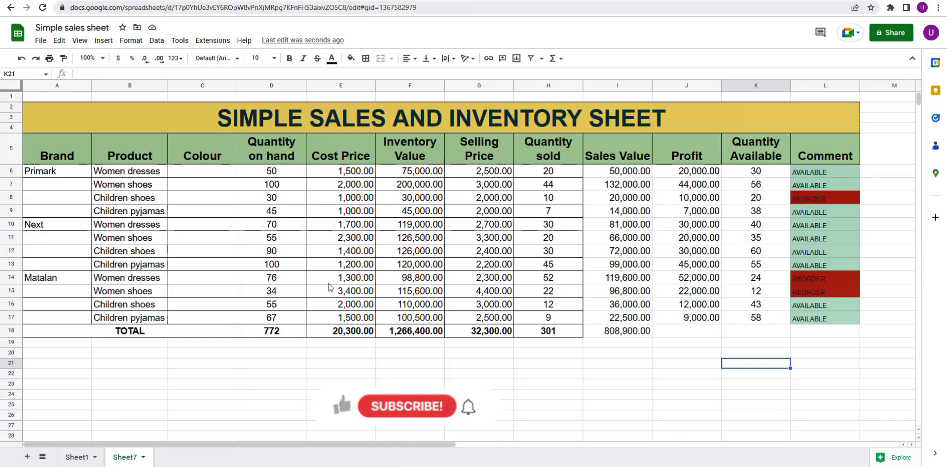
Step: Delete the TOTAL row, row 18, from Sheet1
click(77, 457)
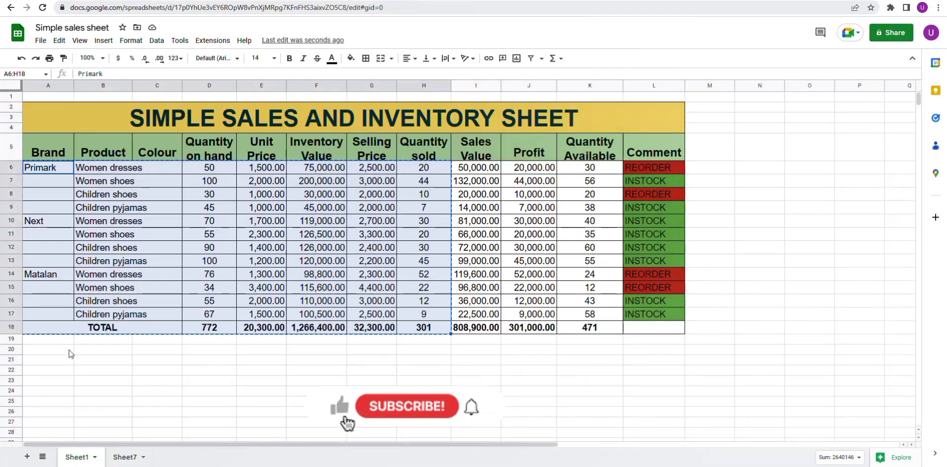
click(89, 364)
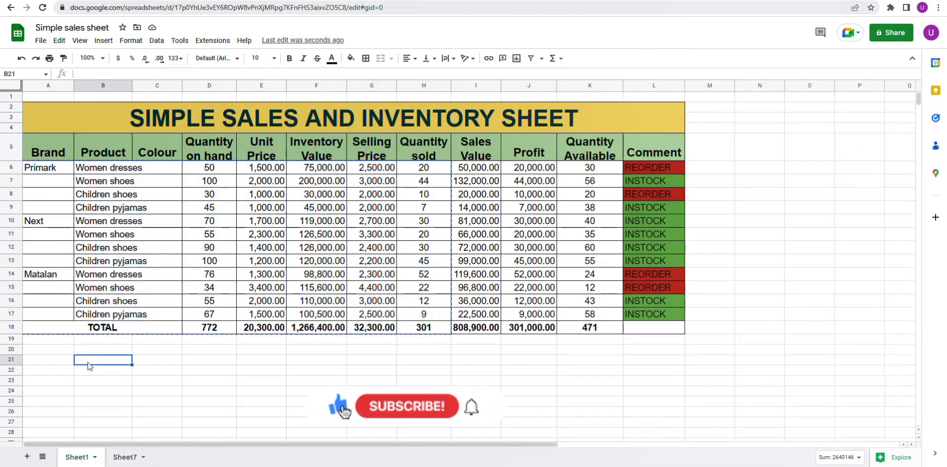
click(3, 328)
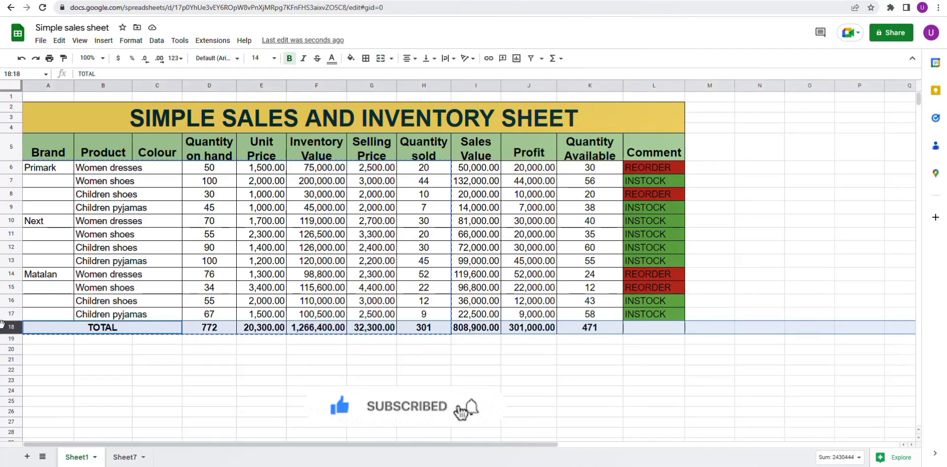
right_click(2, 324)
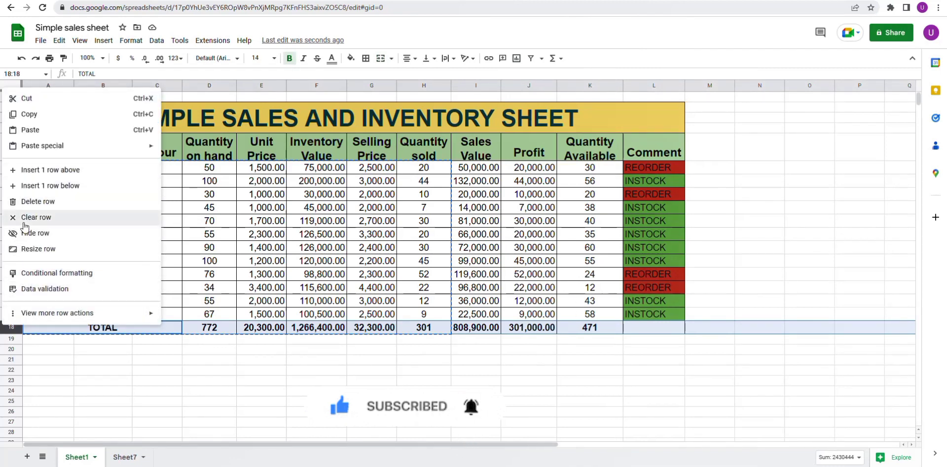
click(30, 201)
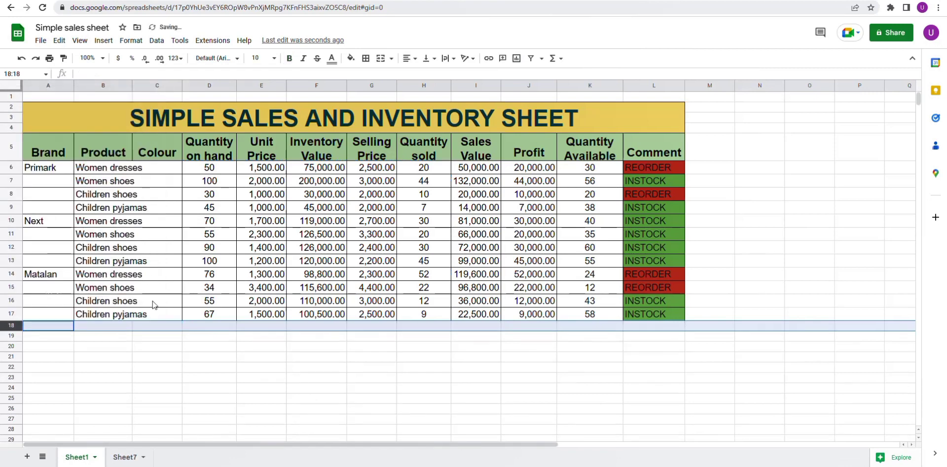